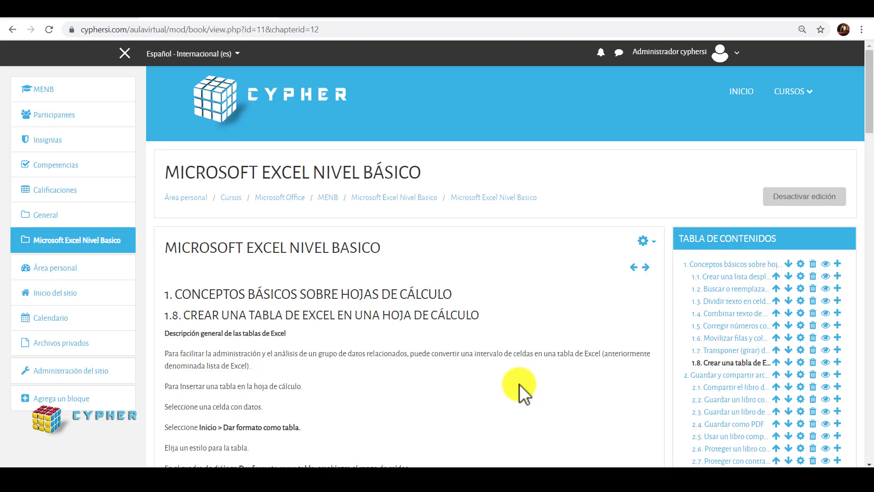
Step: Read lesson 1.8 on creating an Excel table, from the insertion instructions through the header row and calculated columns sections
scroll(448, 365, "down", 4)
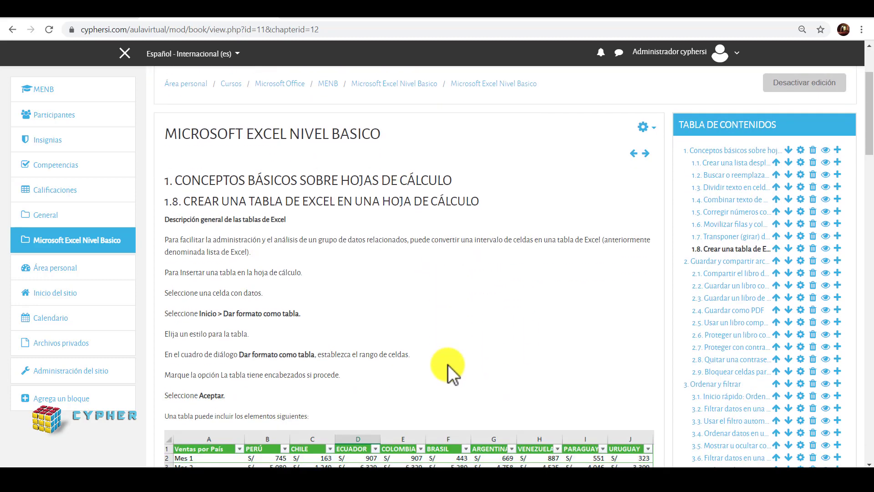
scroll(455, 359, "down", 3)
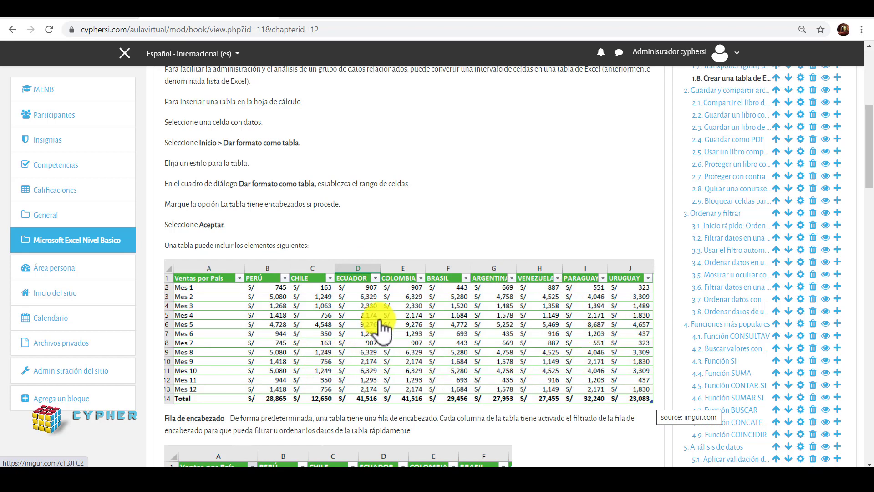
scroll(410, 325, "down", 1)
scroll(448, 314, "down", 1)
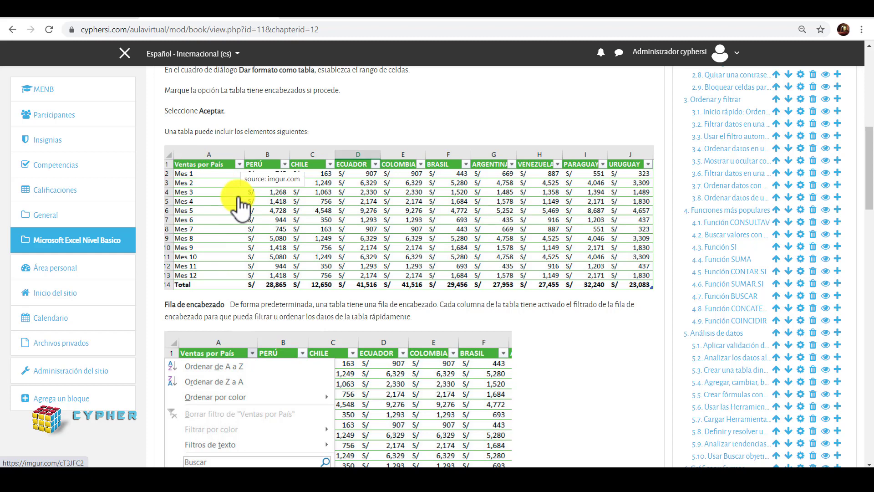
scroll(240, 206, "down", 4)
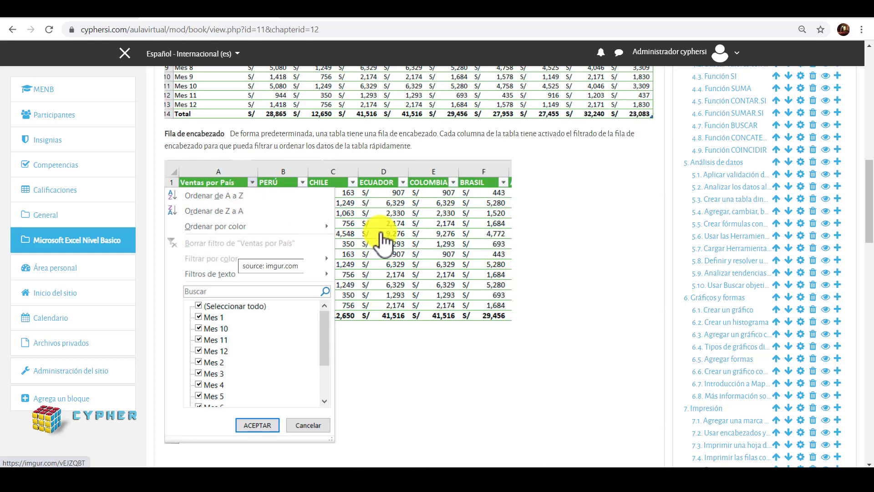
scroll(449, 250, "down", 4)
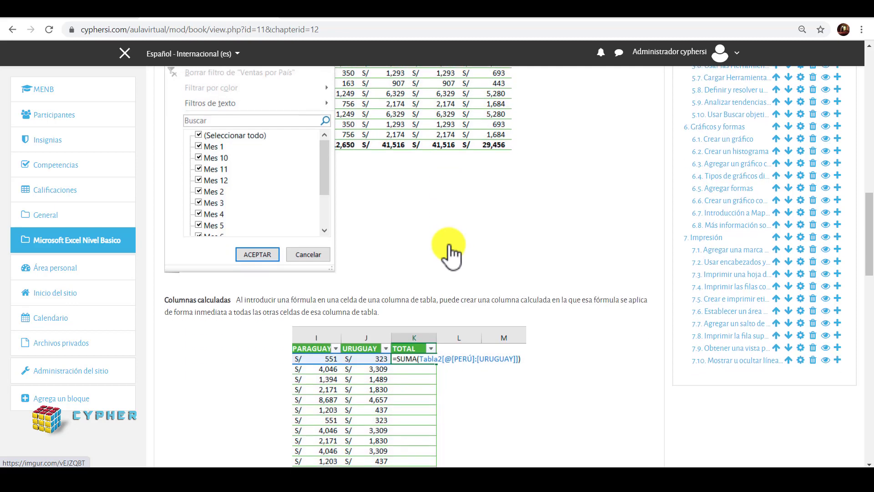
scroll(449, 250, "down", 1)
scroll(449, 255, "down", 1)
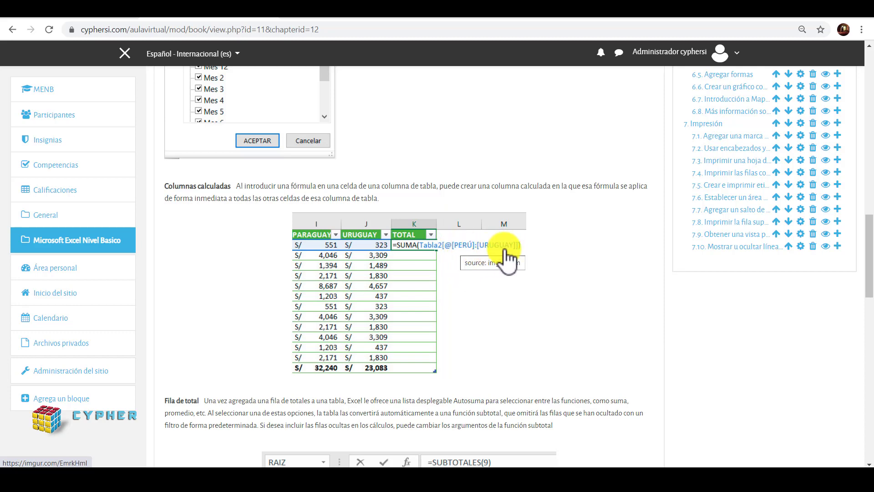
Step: Compare the sample sales table with its calculated column, and read the total row and size handle sections of lesson 1.8
scroll(507, 257, "up", 15)
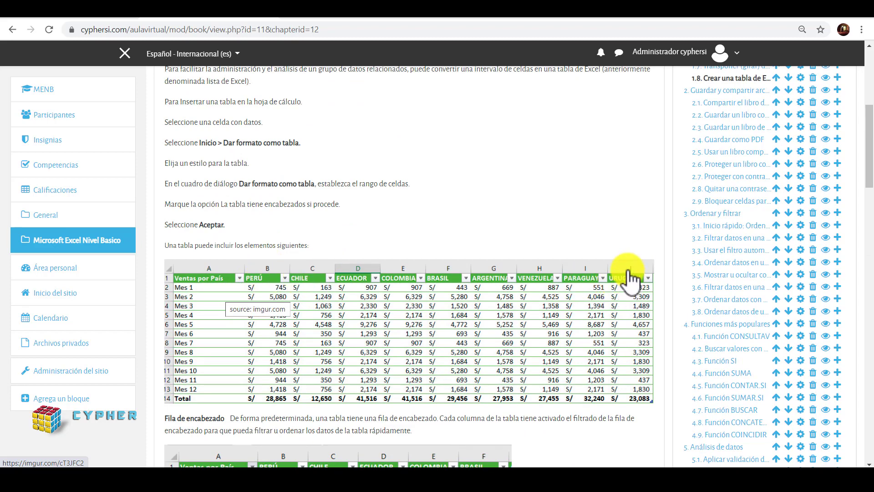
scroll(416, 287, "down", 6)
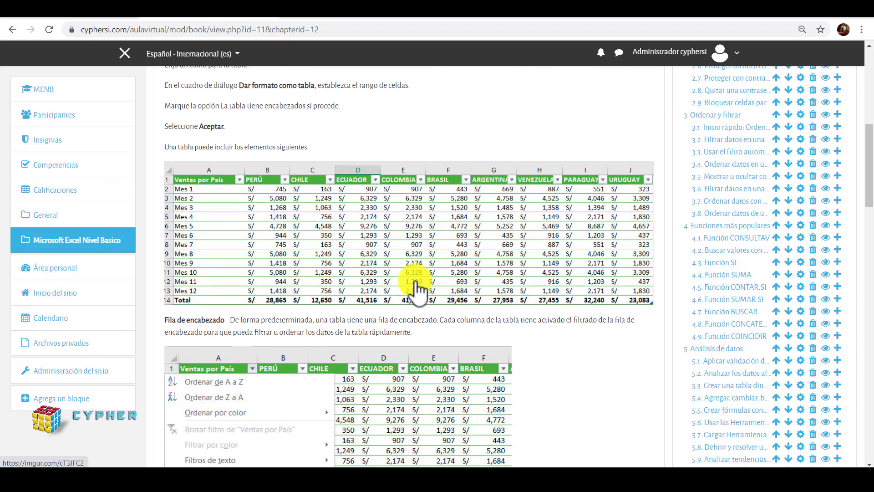
scroll(415, 286, "down", 3)
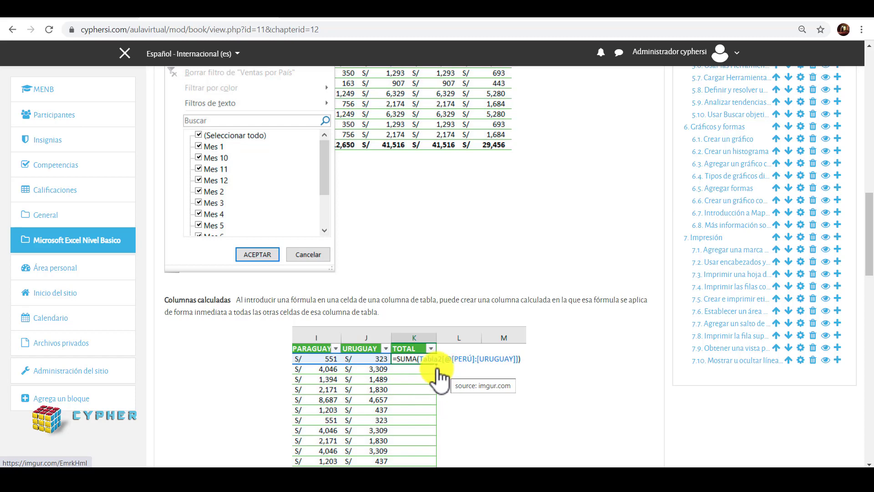
scroll(447, 377, "down", 6)
scroll(446, 366, "down", 2)
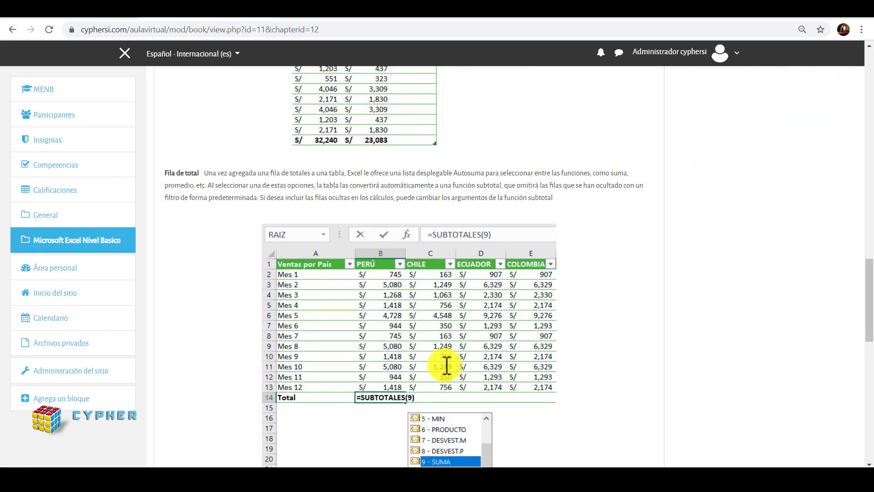
scroll(446, 366, "down", 1)
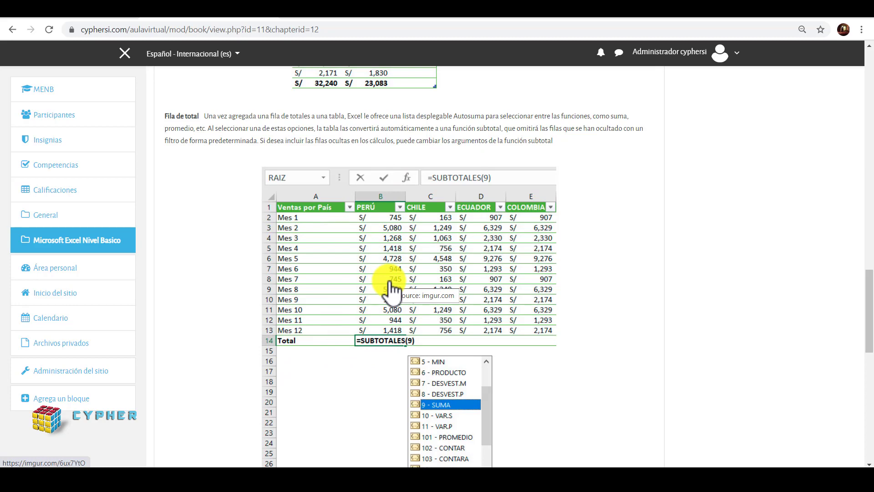
scroll(392, 290, "down", 1)
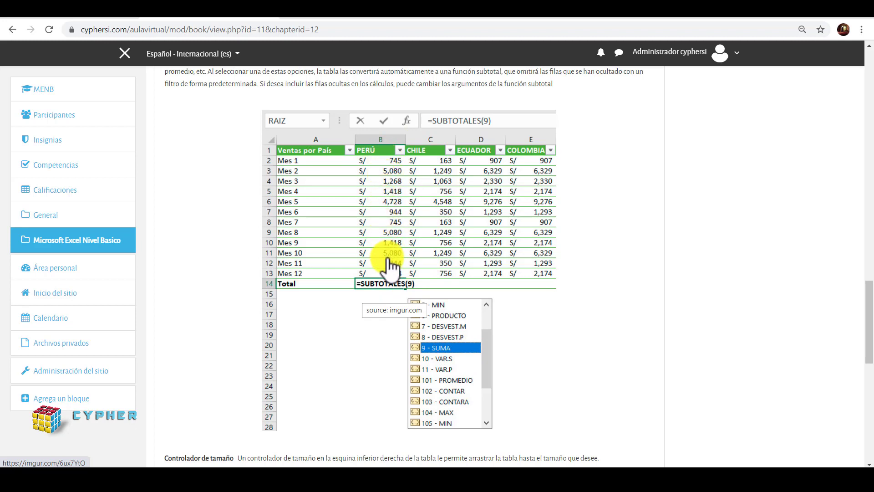
scroll(389, 267, "down", 4)
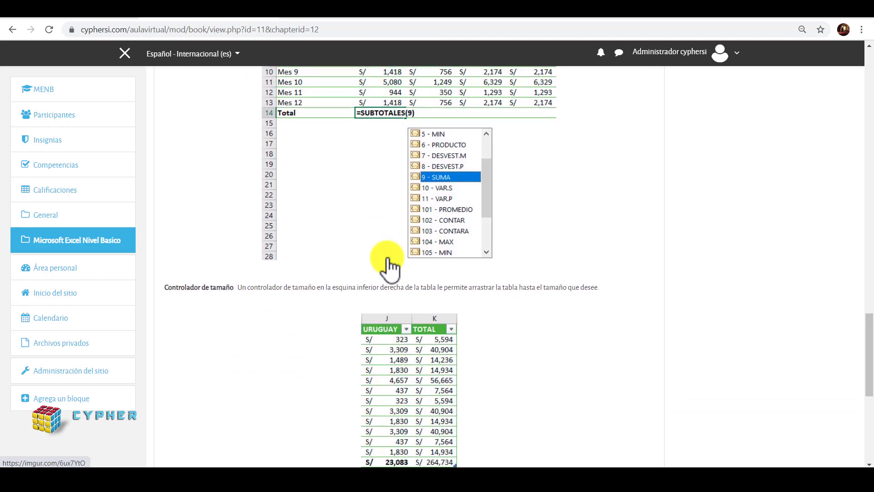
scroll(389, 266, "down", 1)
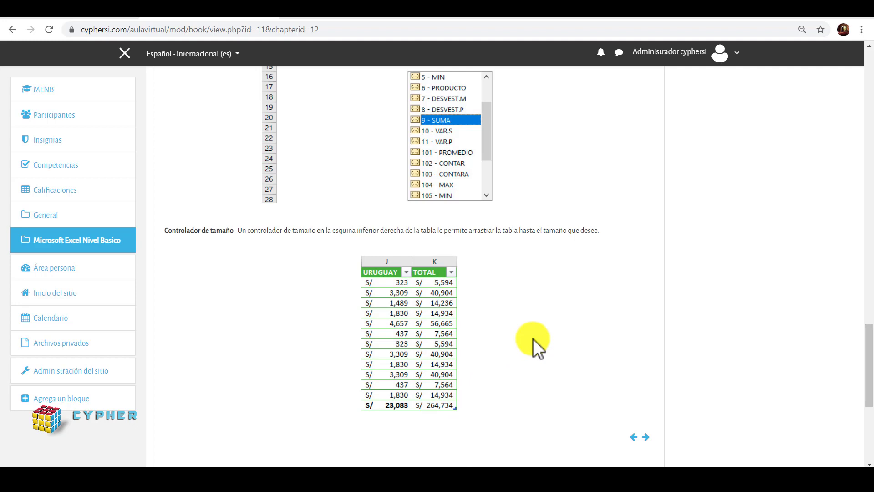
Step: Review the lesson's sample table and its header row, calculated columns and total row explanations once more
scroll(534, 321, "up", 10)
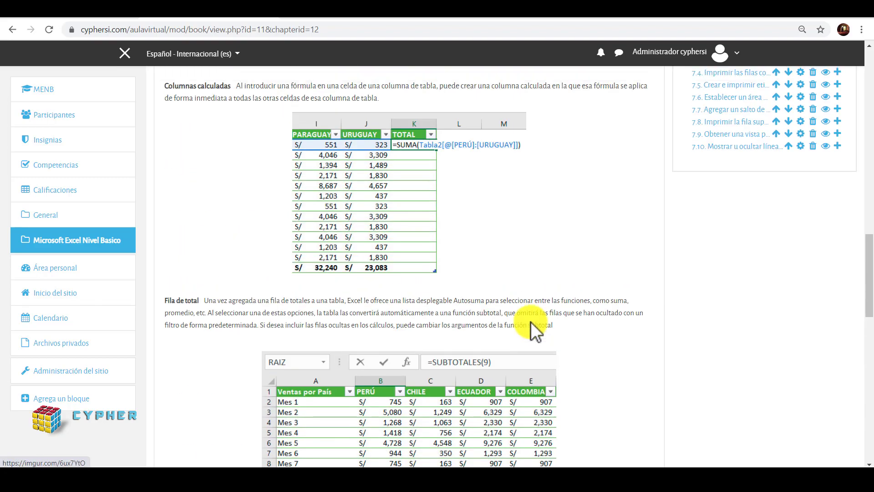
scroll(531, 321, "up", 15)
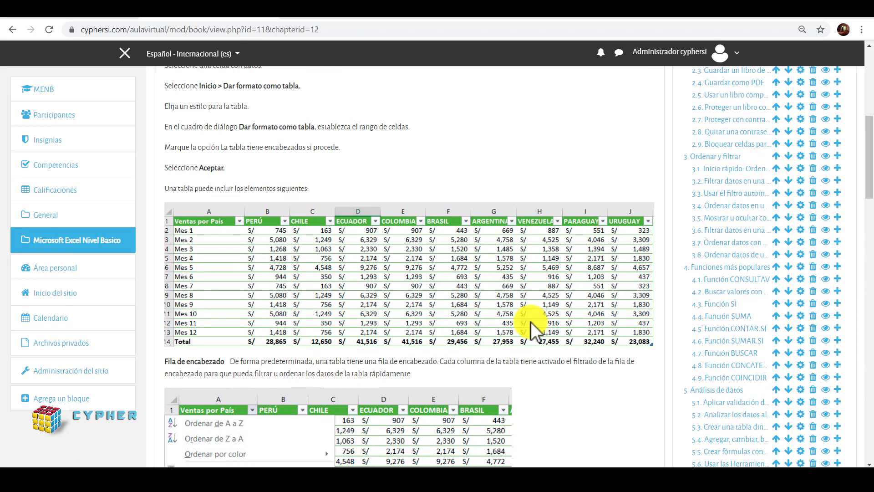
scroll(534, 325, "up", 1)
scroll(532, 328, "down", 4)
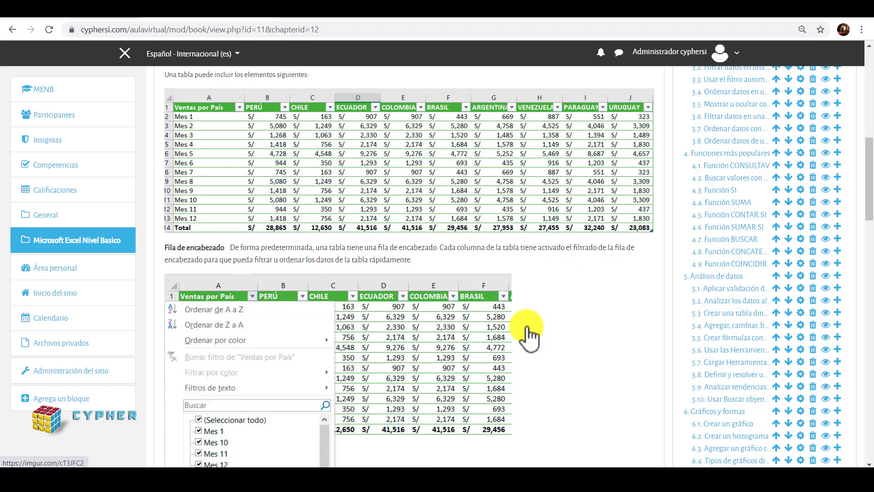
scroll(527, 337, "down", 9)
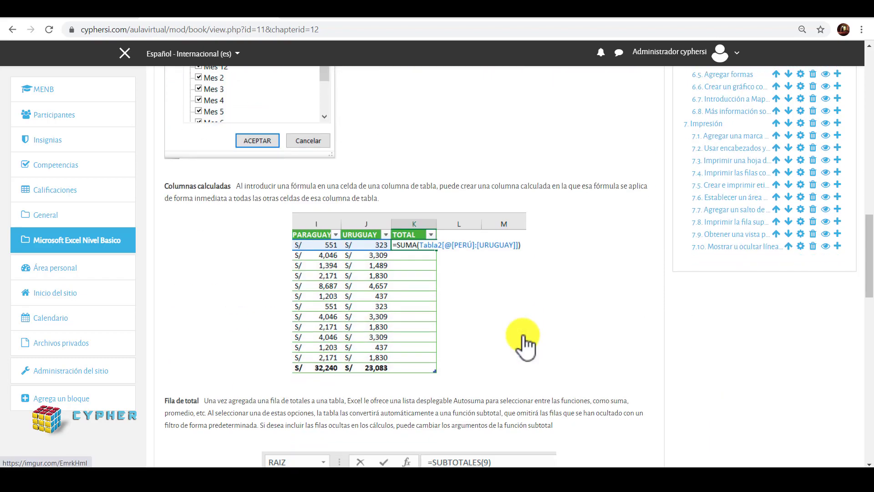
scroll(523, 346, "down", 3)
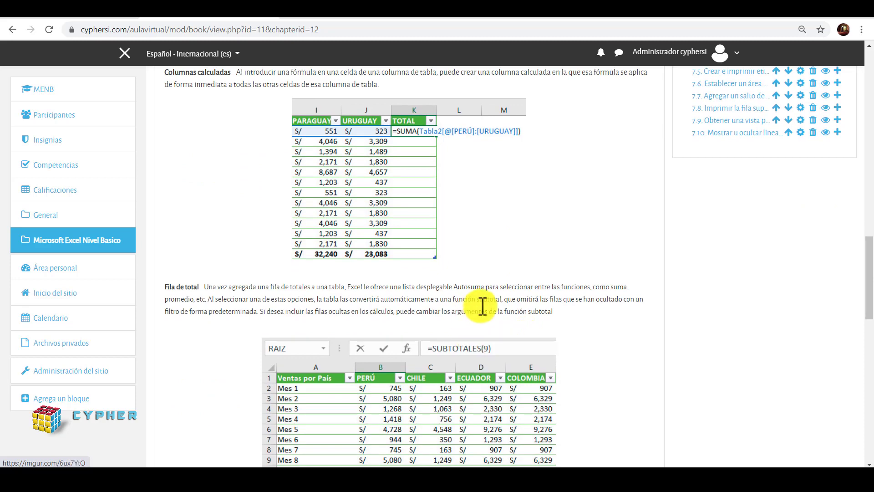
scroll(479, 306, "up", 1)
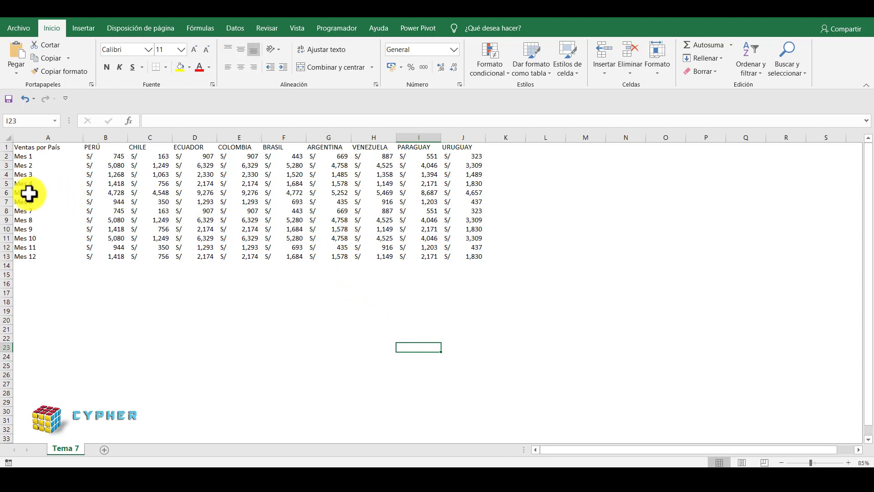
left_click(134, 286)
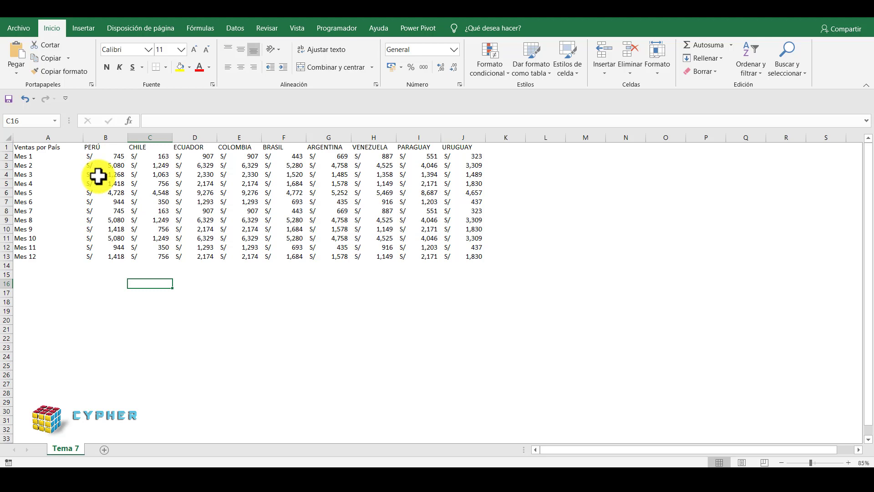
left_click(43, 150)
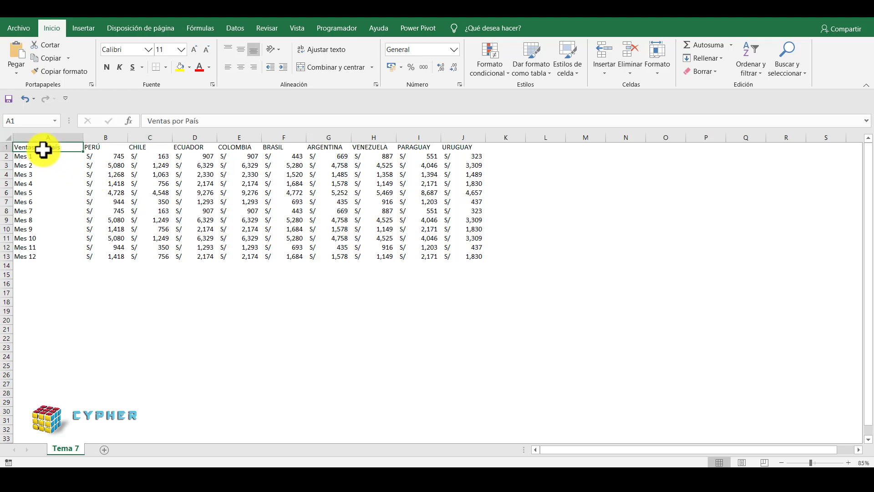
left_click(54, 28)
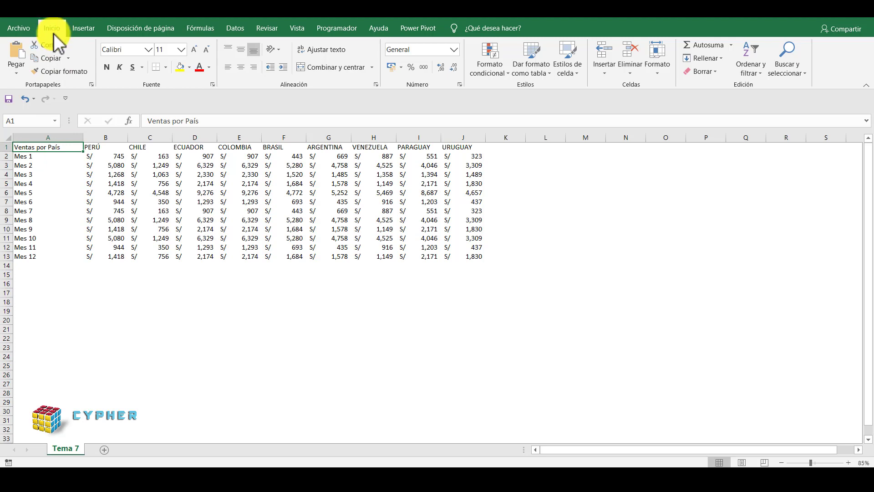
left_click(545, 76)
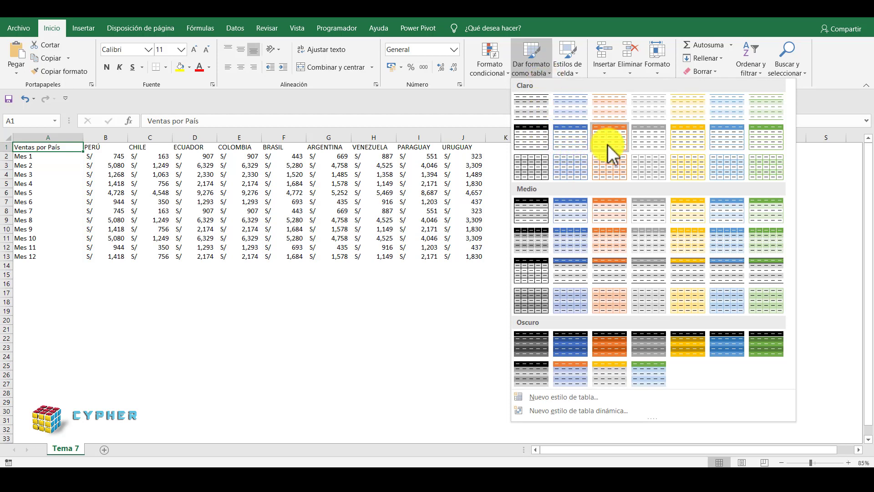
left_click(770, 146)
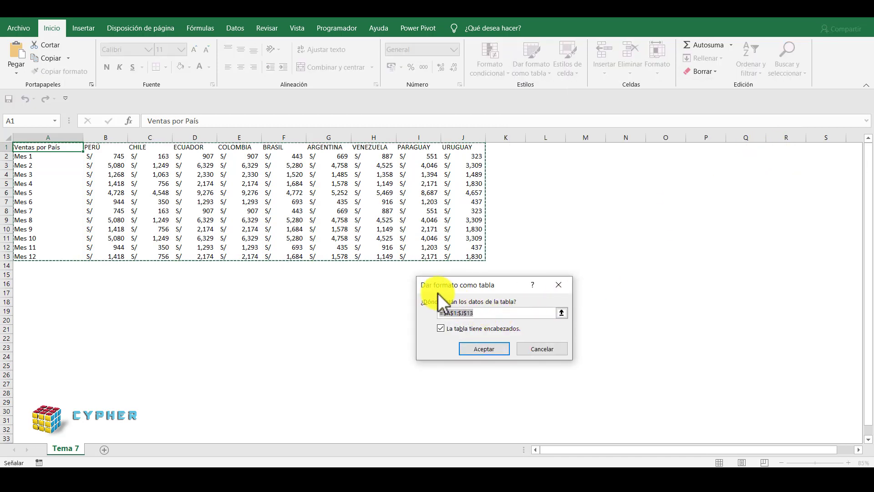
left_click_drag(482, 288, 454, 259)
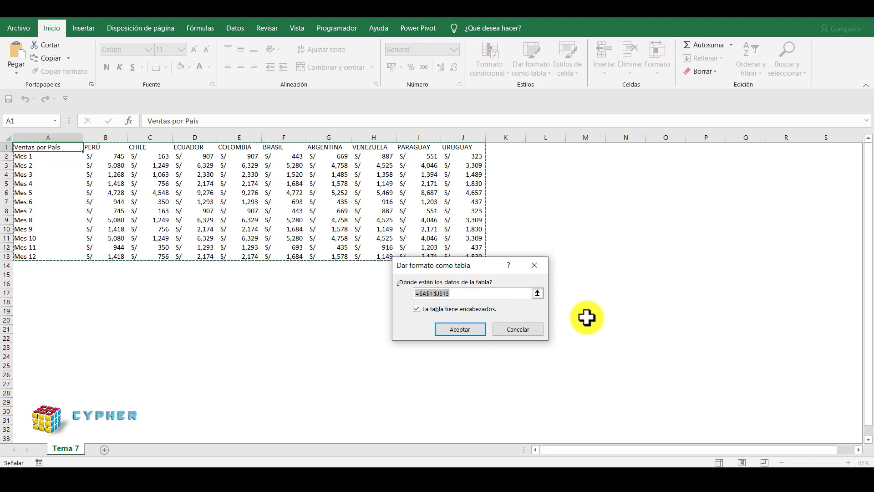
left_click(540, 271)
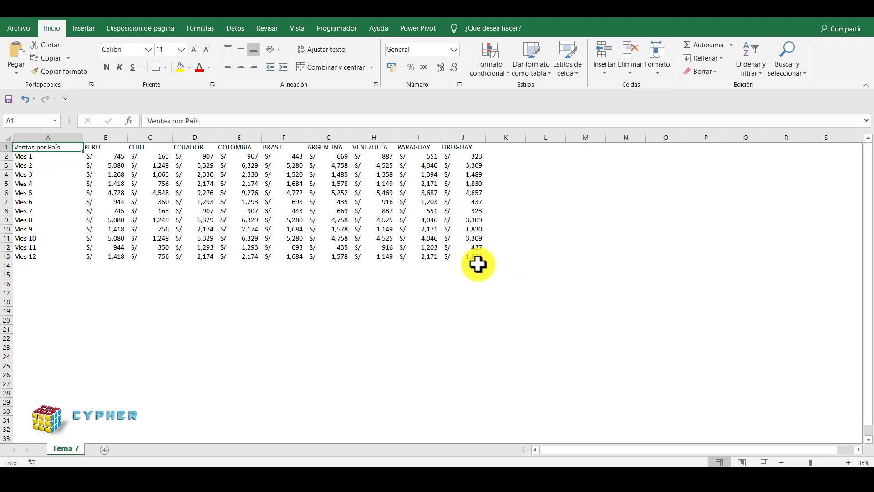
Step: Insert a table with headers over the sales data in A1:J13
left_click(86, 32)
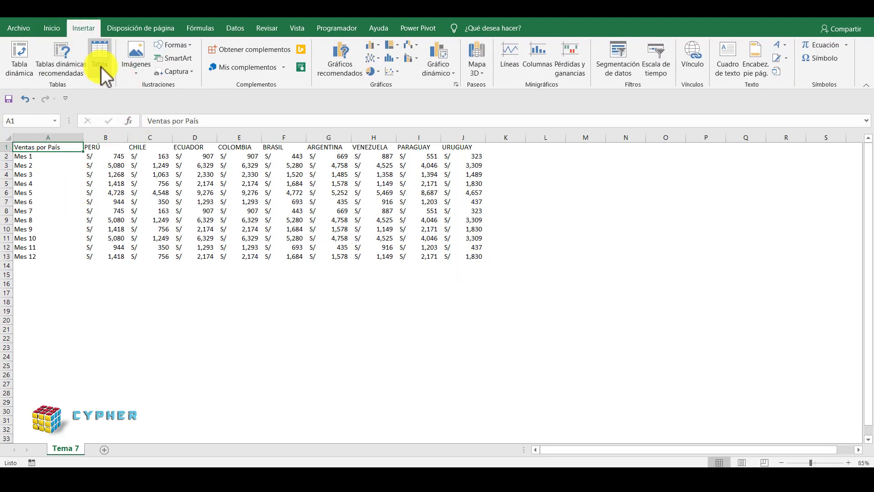
left_click(102, 74)
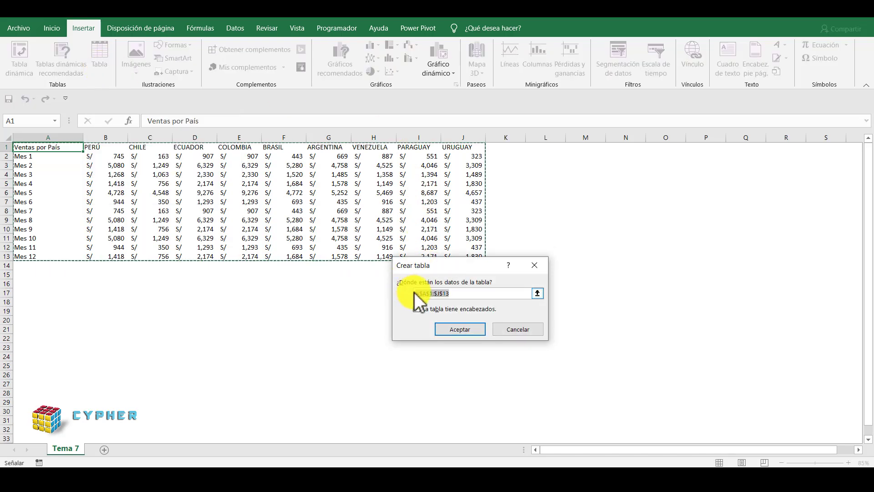
left_click(468, 330)
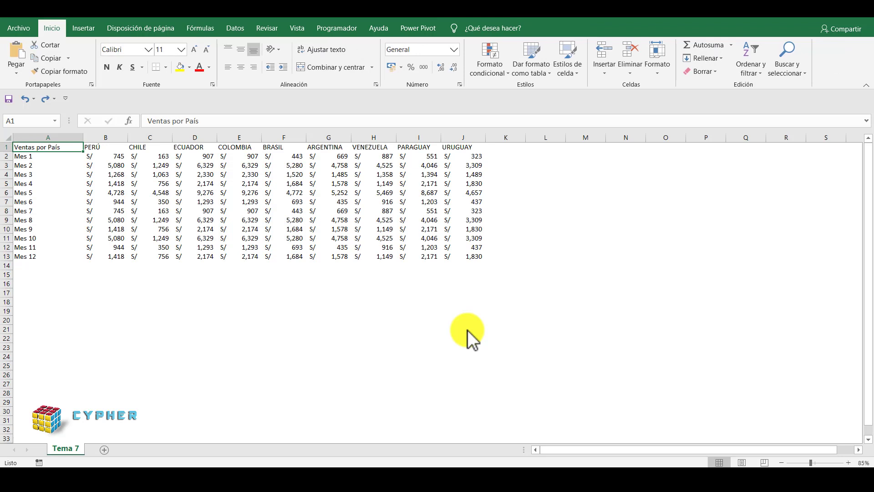
Step: Redo the table creation to inspect the formatted sales data, and undo it again
left_click(25, 99)
left_click(47, 99)
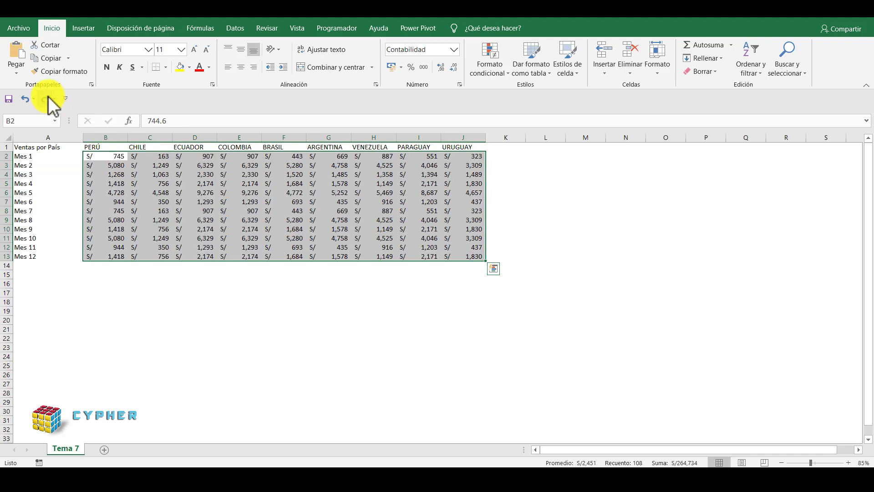
left_click(46, 99)
left_click(445, 192)
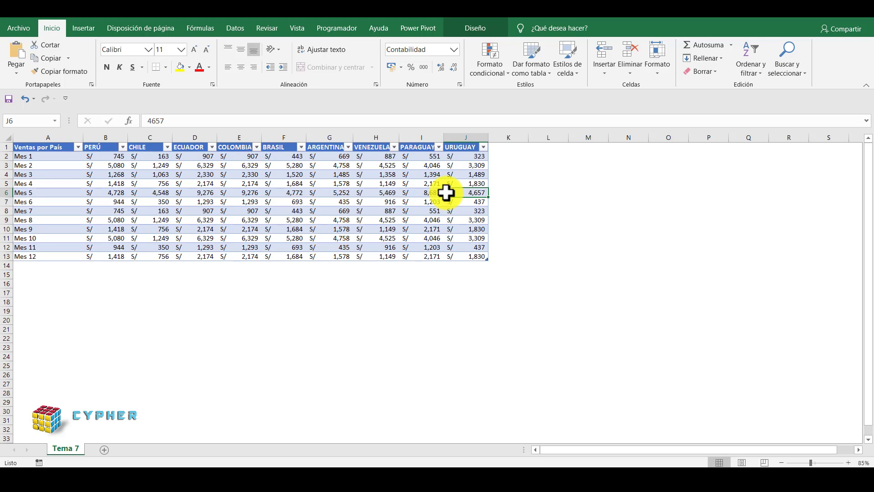
key("ctrl+z")
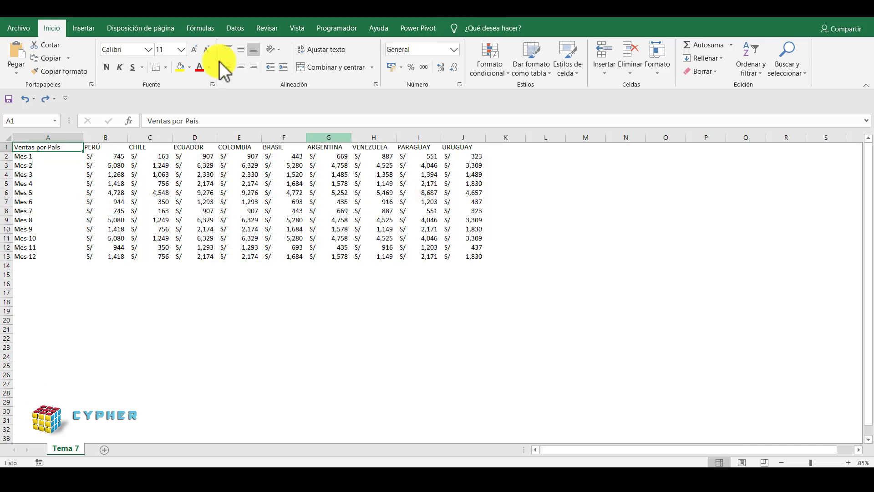
Step: Format the sales data in A1:J13 as a table with headers, using a green medium table style
left_click(537, 76)
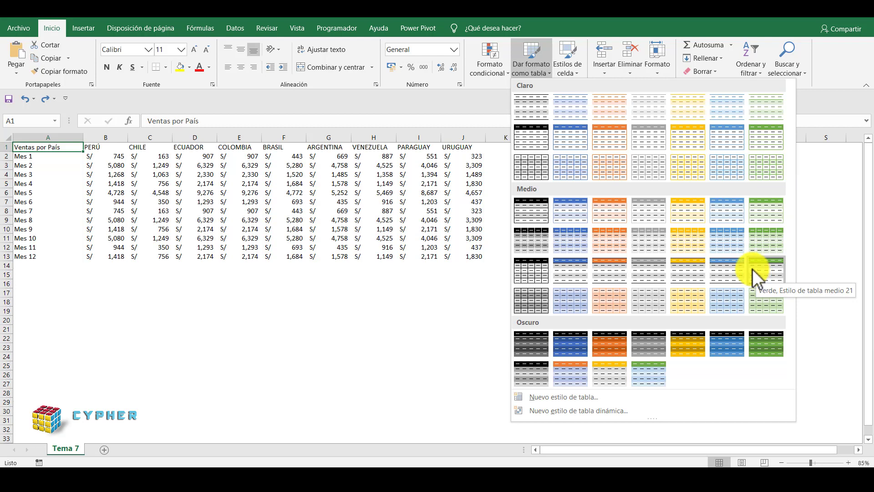
left_click(760, 215)
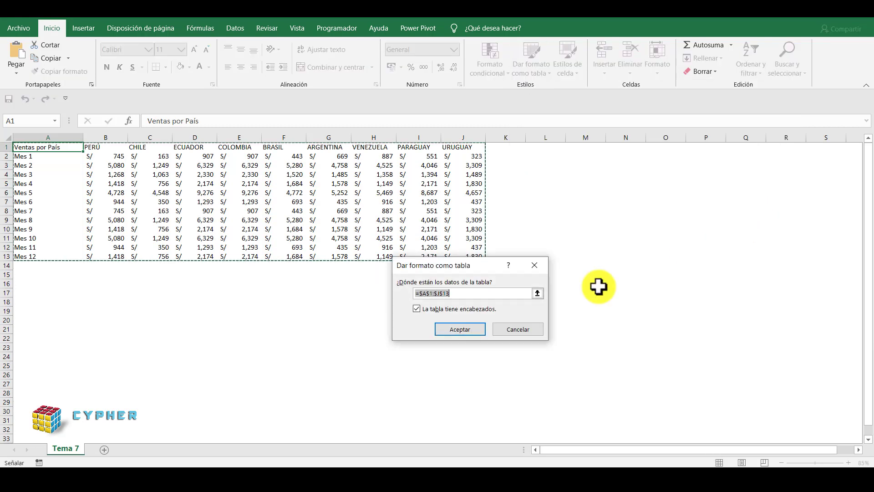
left_click(459, 327)
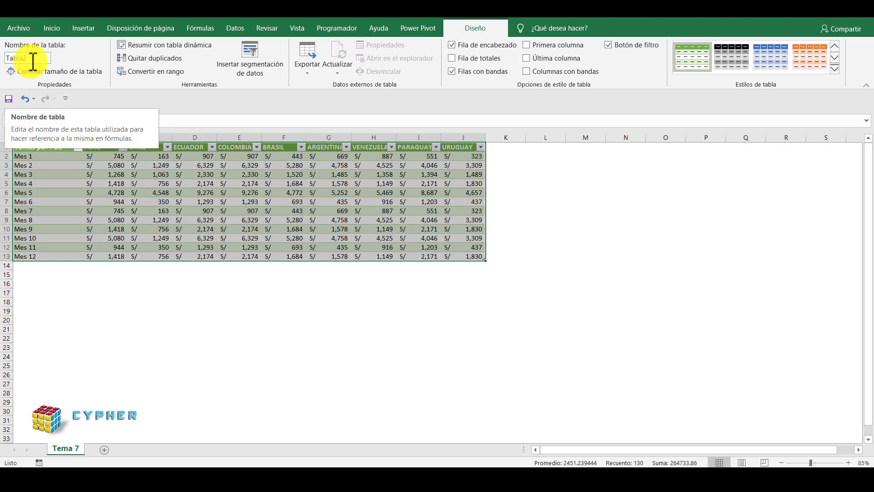
left_click(135, 164)
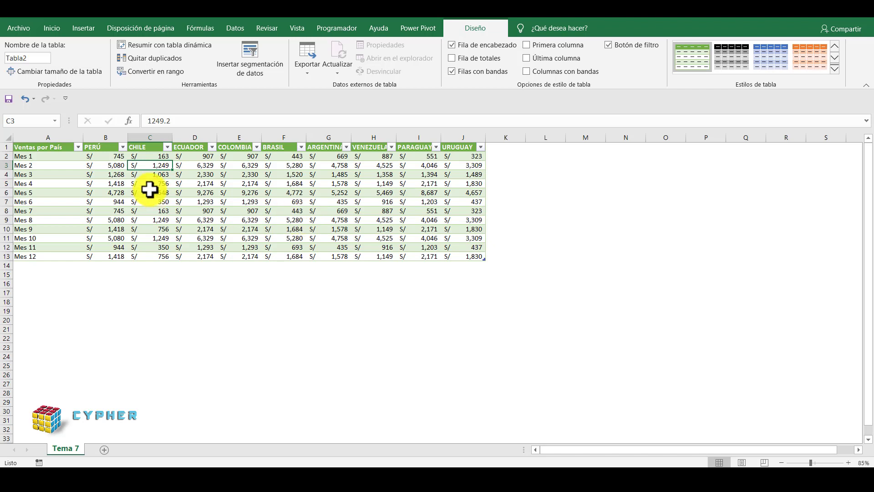
Step: Examine how the table's header row behaves while moving down through the rows and back up
scroll(197, 230, "down", 6)
scroll(200, 230, "up", 6)
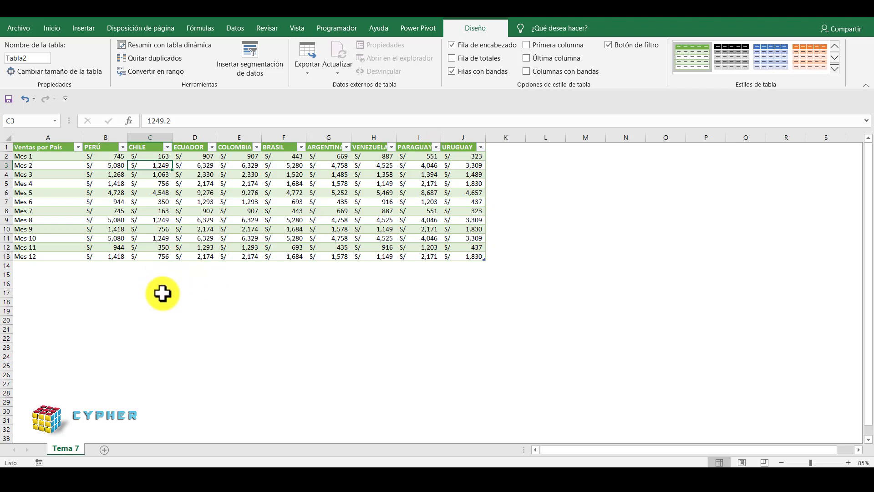
scroll(188, 300, "down", 5)
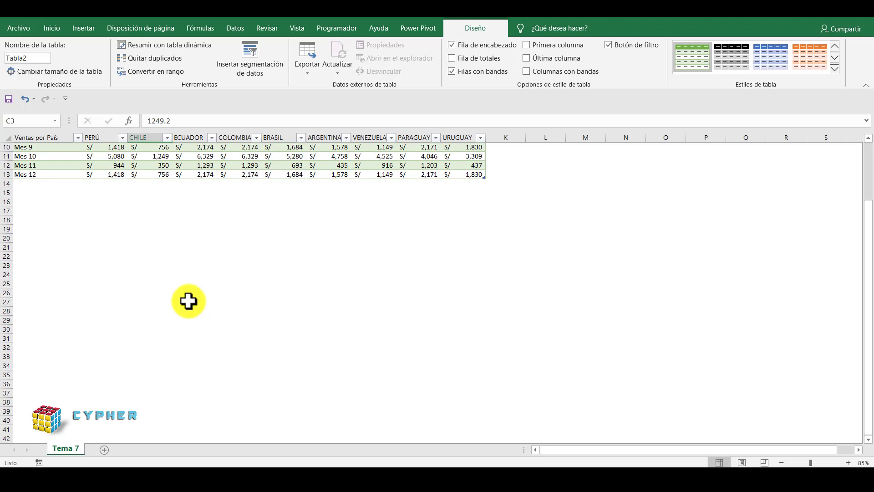
scroll(187, 300, "up", 2)
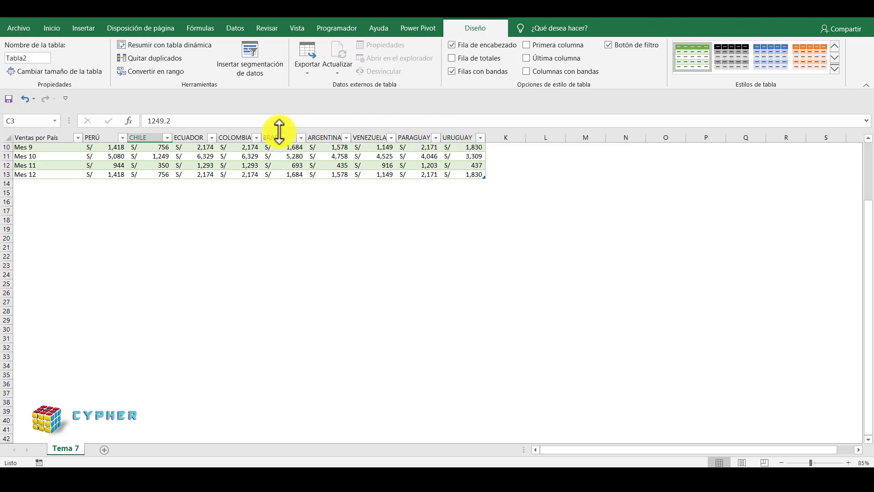
scroll(222, 201, "down", 1)
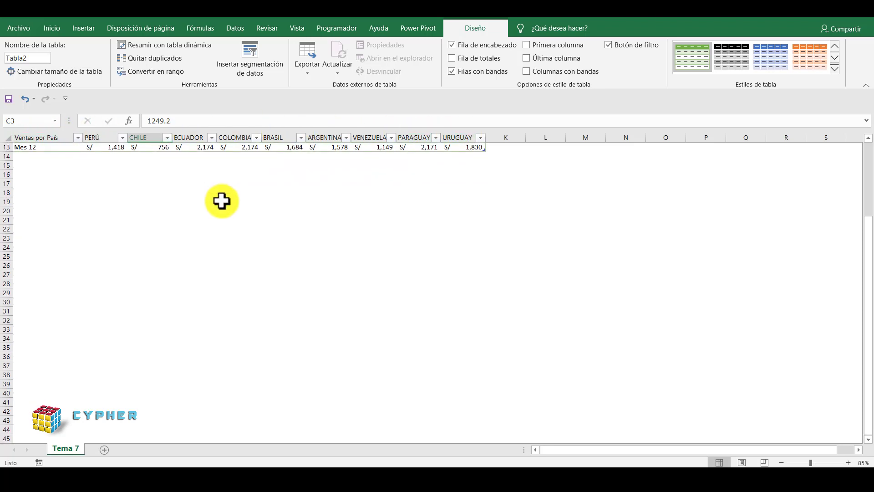
scroll(221, 201, "up", 4)
scroll(221, 201, "down", 4)
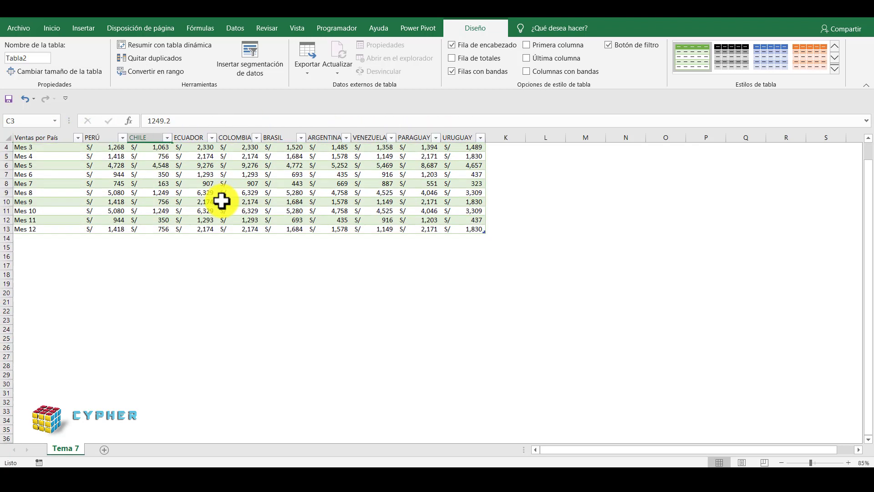
scroll(222, 201, "up", 4)
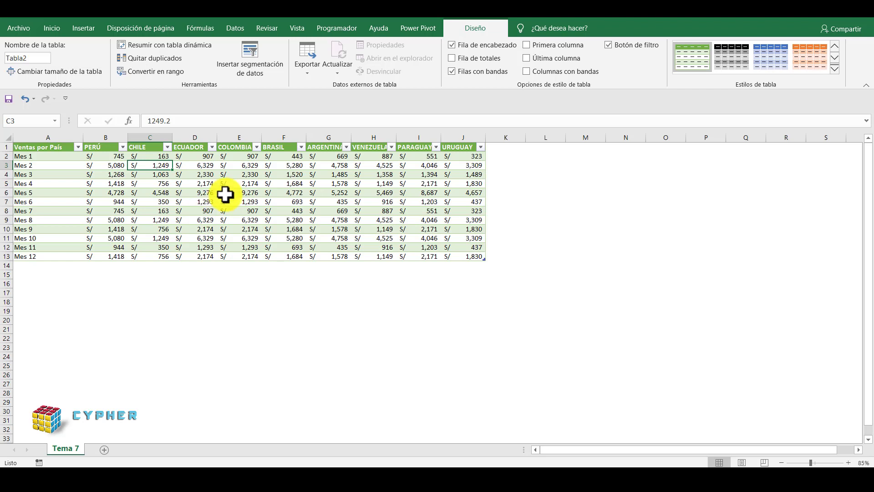
left_click(286, 29)
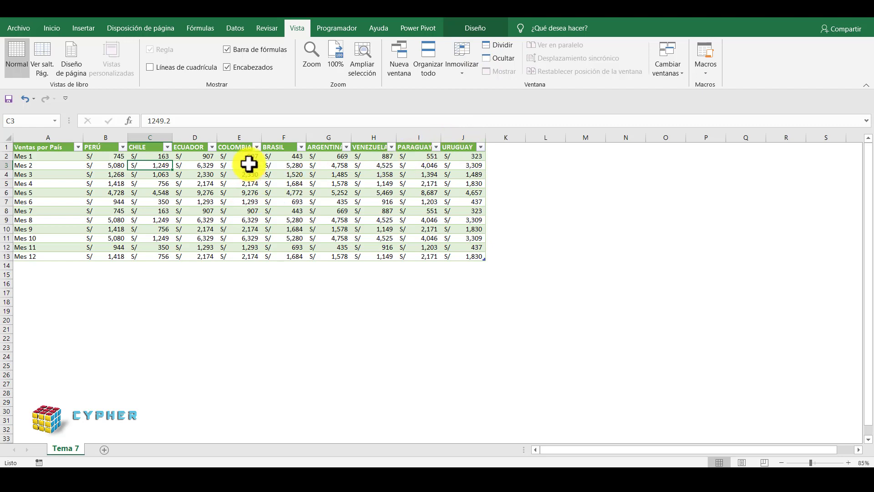
scroll(222, 201, "down", 1)
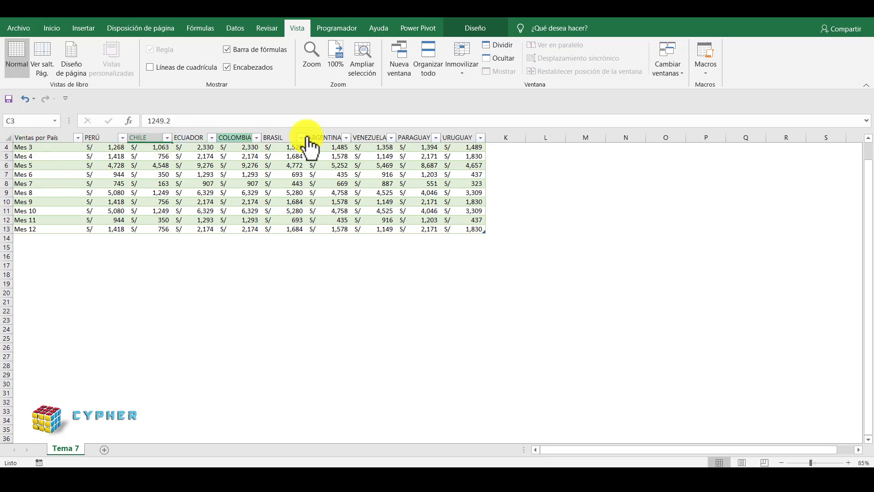
scroll(108, 190, "up", 1)
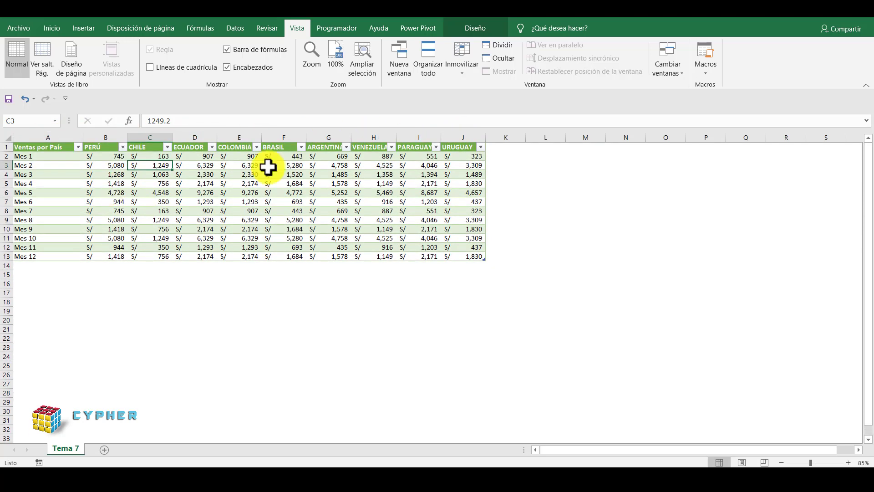
Step: Sort the table by the Ventas por País column from Z to A
left_click(77, 176)
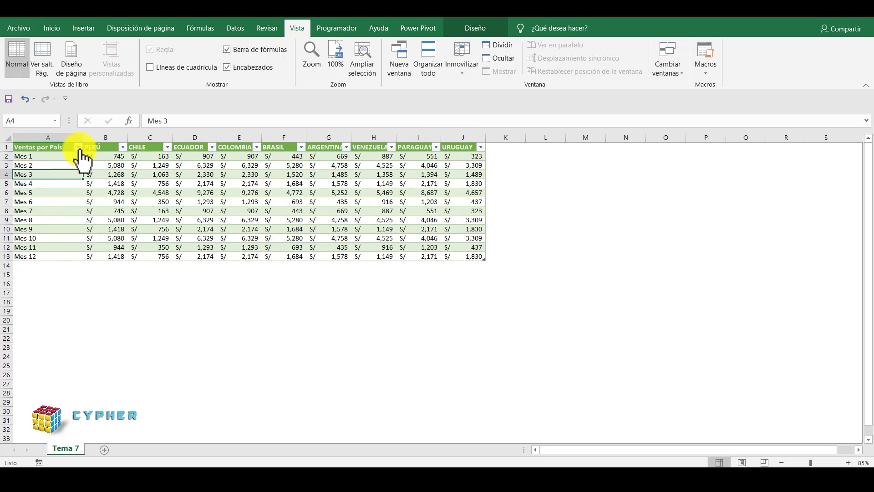
left_click(78, 147)
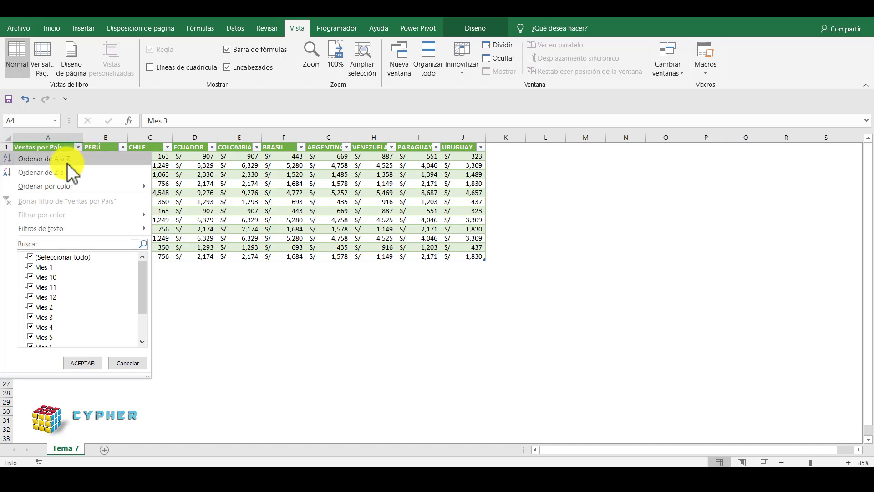
left_click(207, 172)
left_click_drag(38, 156, 38, 256)
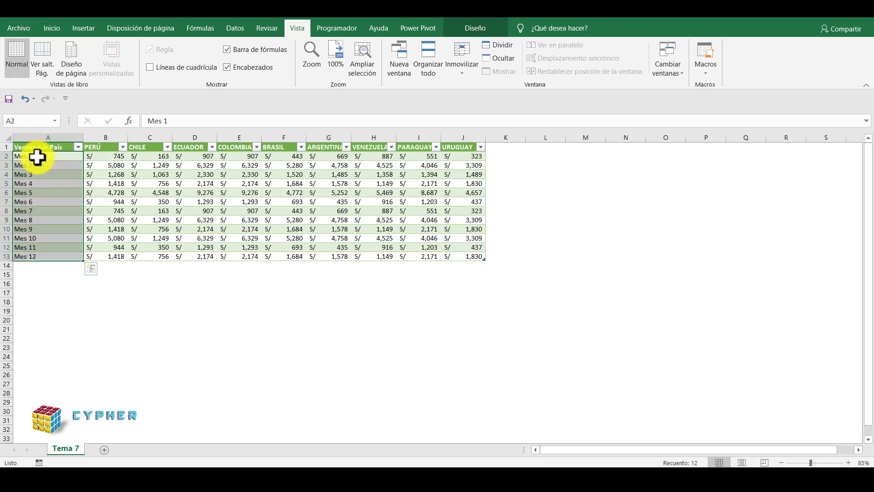
left_click(91, 220)
left_click(77, 147)
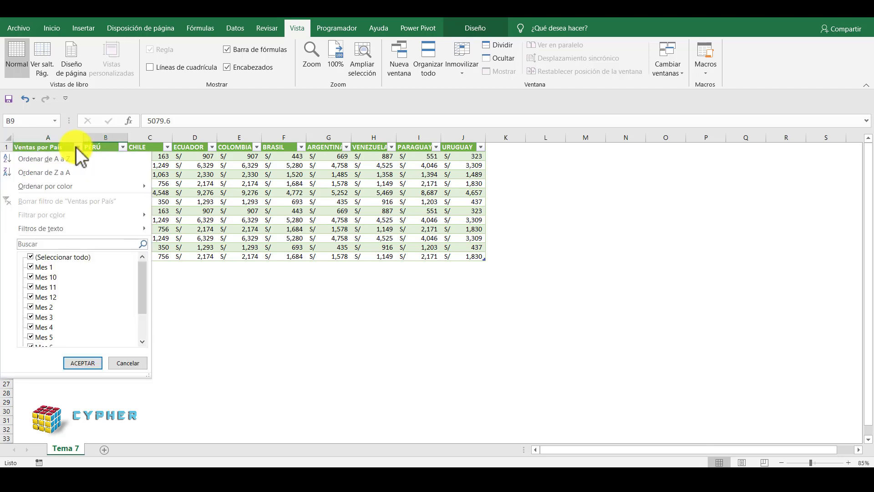
left_click(71, 171)
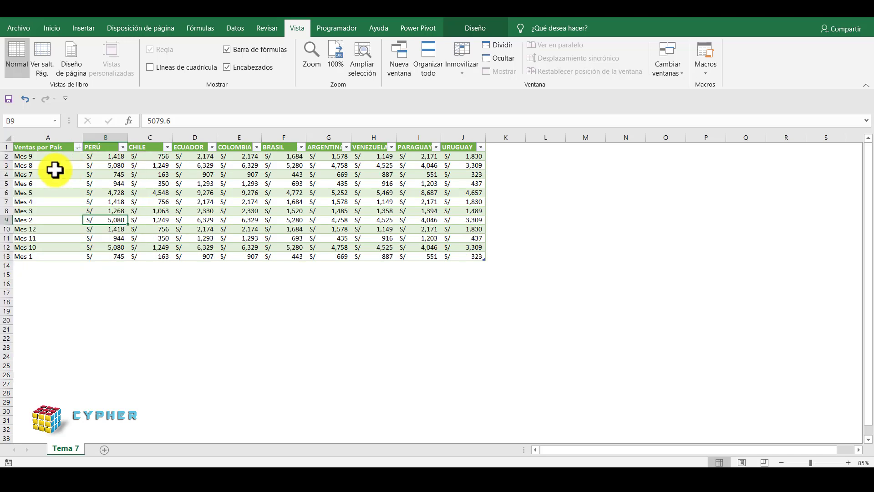
Step: Re-sort the Ventas por País column from A to Z, and switch it back to Z to A
left_click(77, 147)
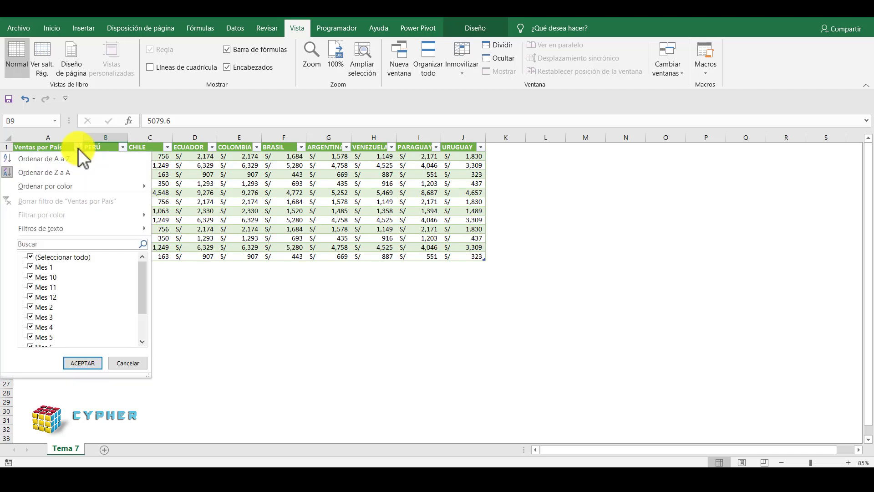
left_click(73, 172)
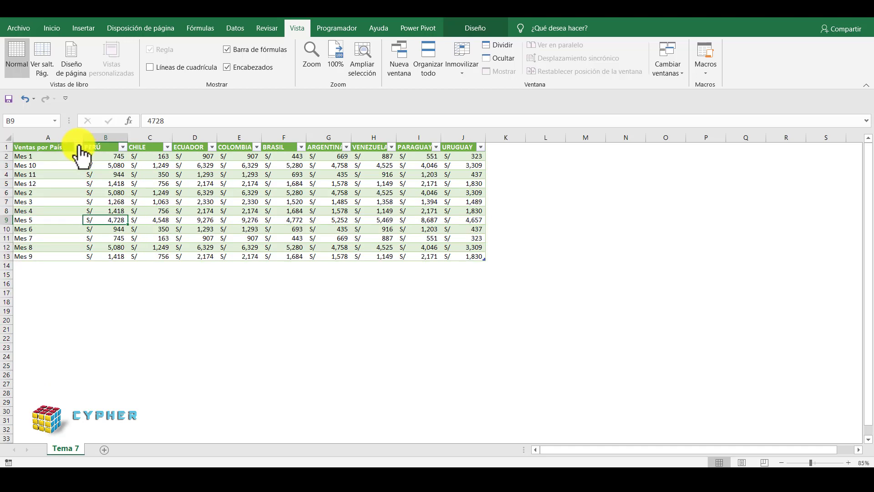
left_click(77, 146)
left_click(66, 163)
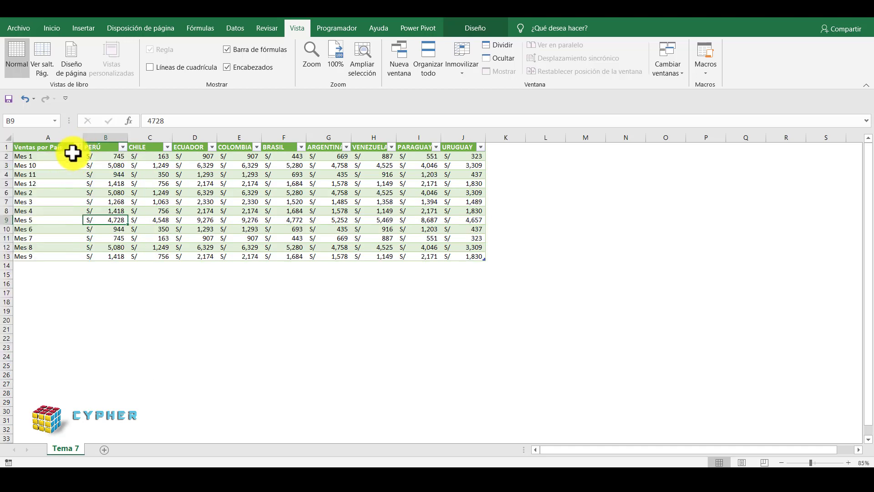
left_click(77, 146)
left_click(78, 172)
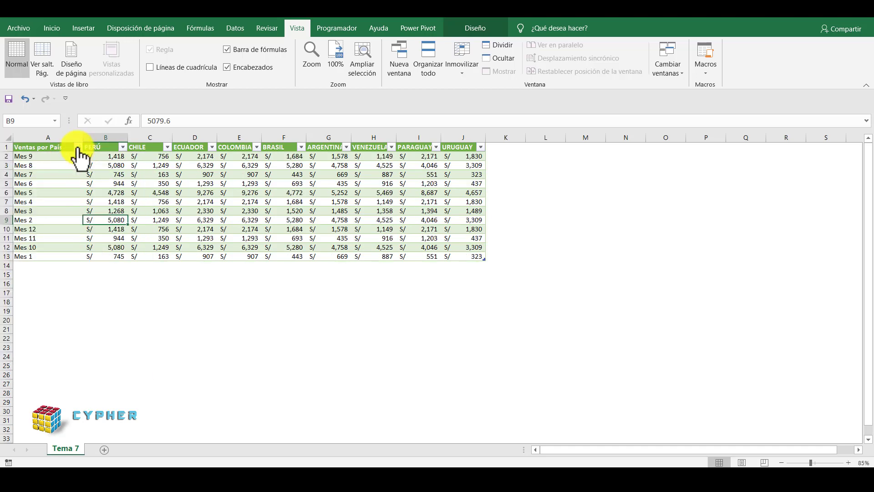
left_click(77, 147)
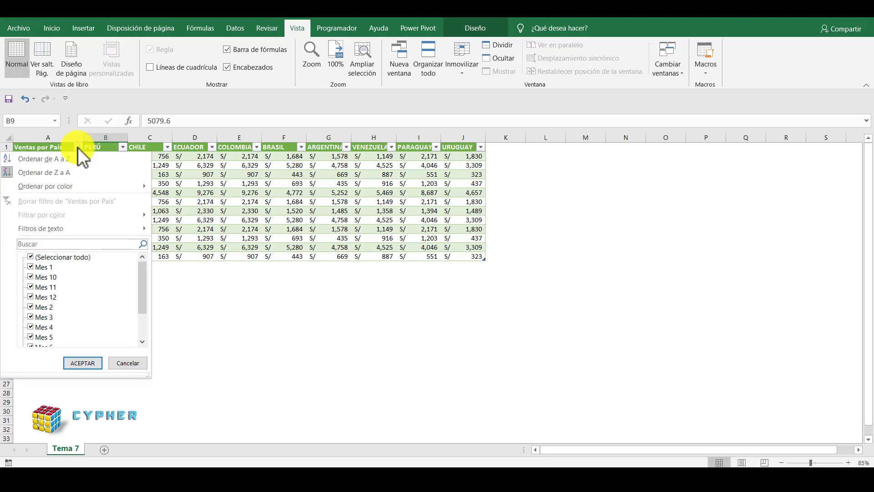
left_click(8, 173)
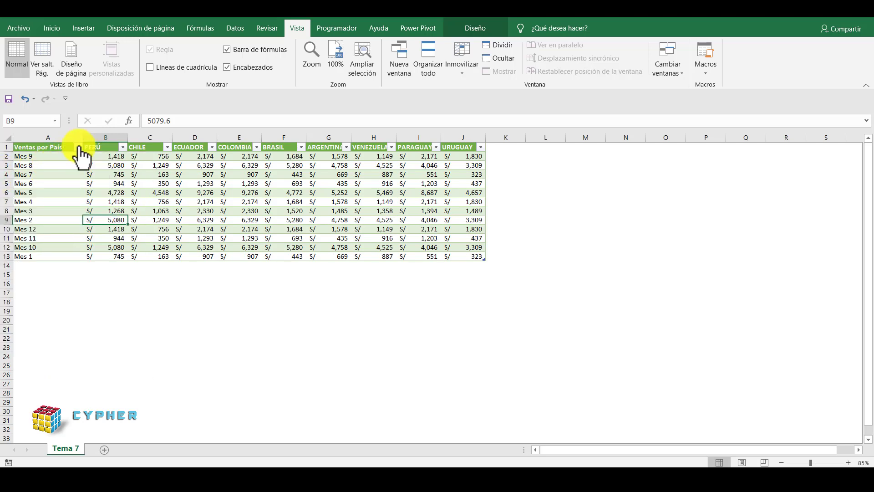
Step: Apply a custom sort by Ventas por País on cell values, in Z to A order
left_click(78, 147)
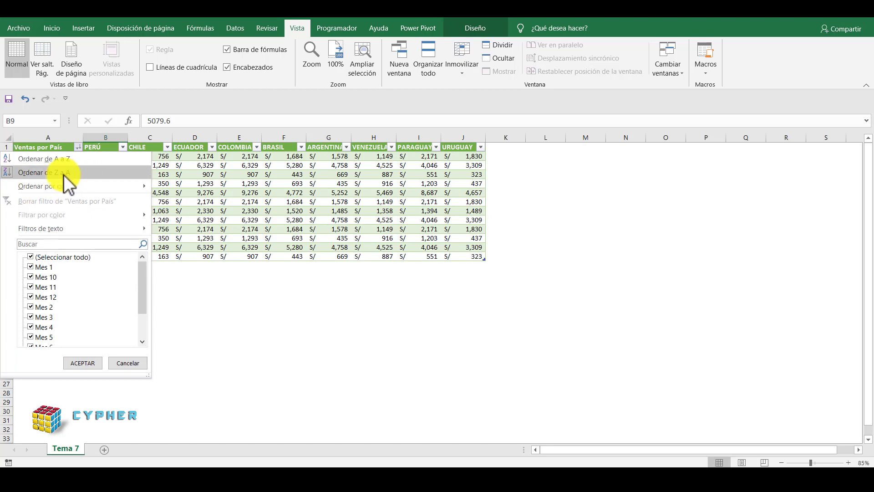
mouse_move(61, 182)
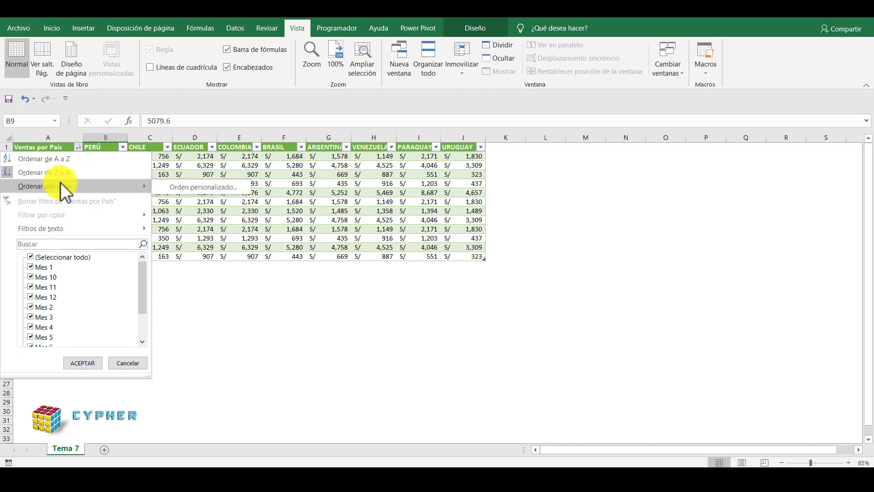
left_click(217, 186)
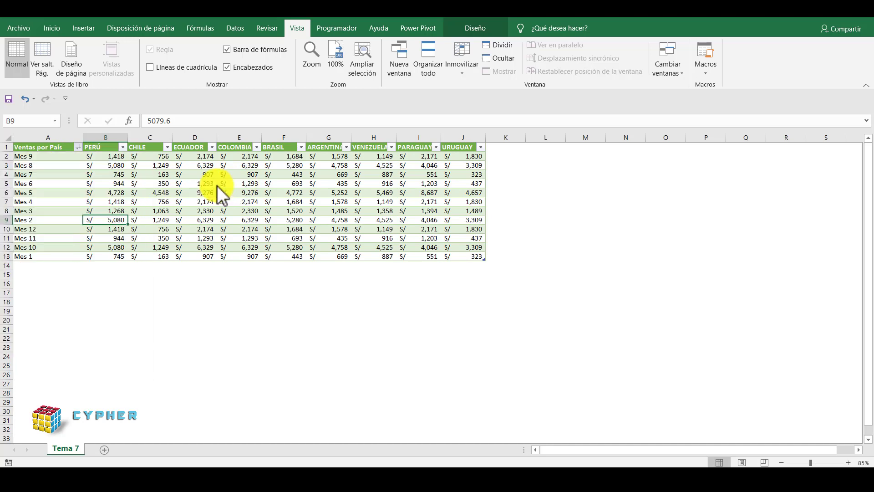
left_click_drag(326, 237, 243, 203)
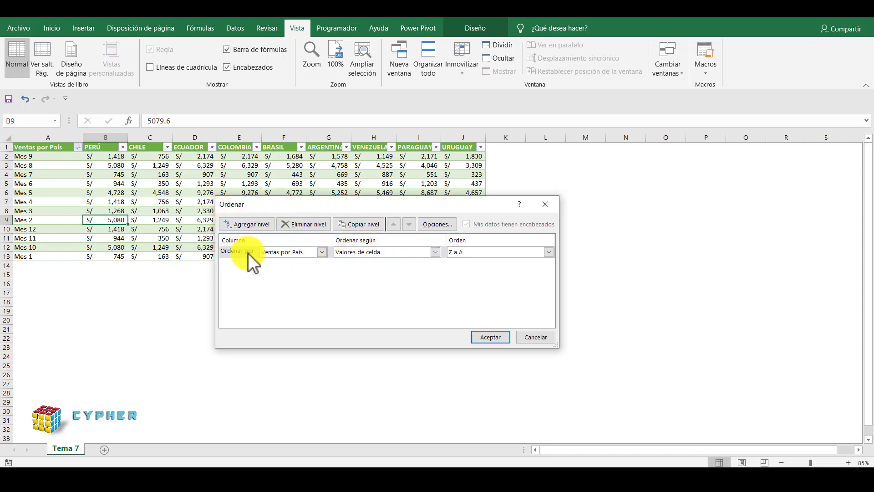
left_click(320, 252)
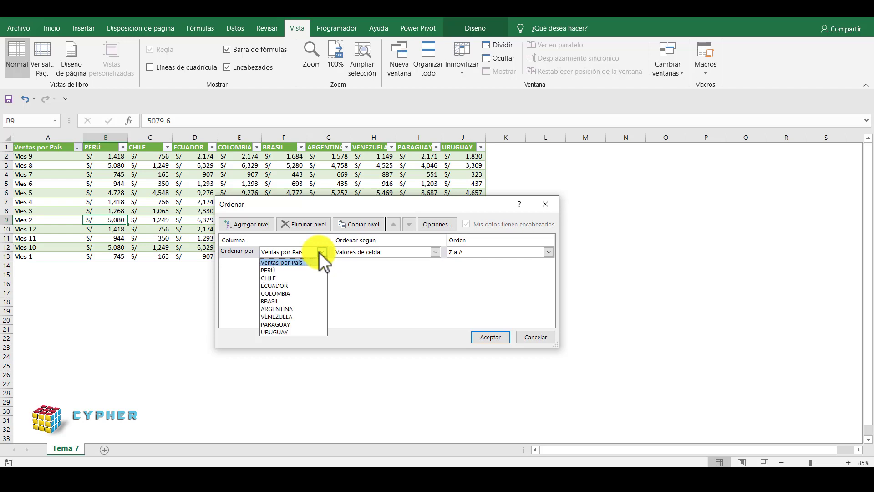
left_click(295, 262)
left_click(496, 338)
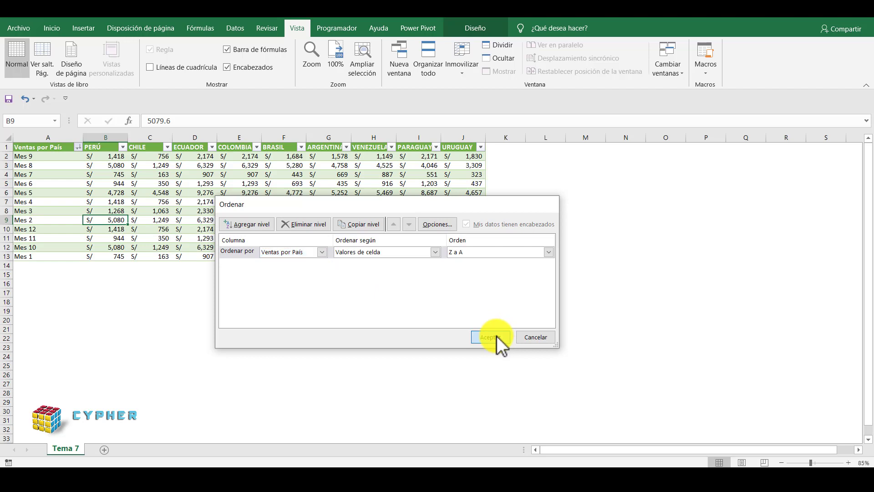
Step: Filter the Ventas por País column with a text filter equal to "Mes 12" and select the filtered row
left_click(77, 147)
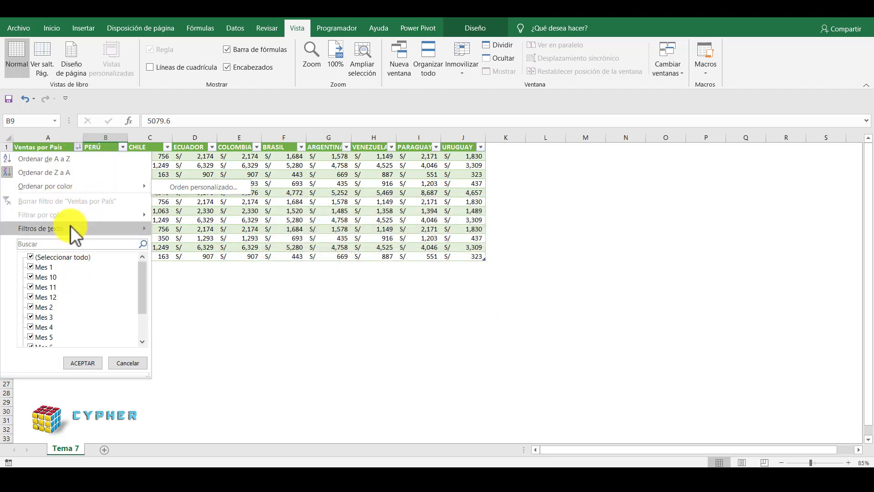
mouse_move(72, 227)
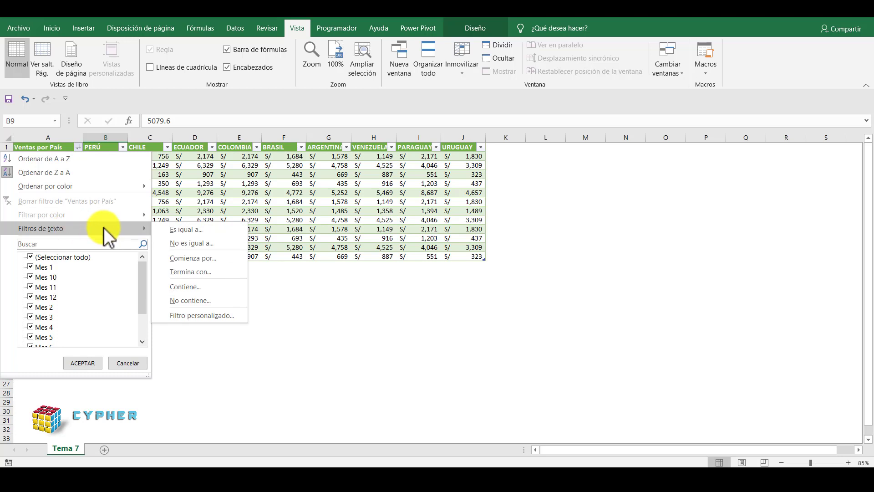
left_click(193, 229)
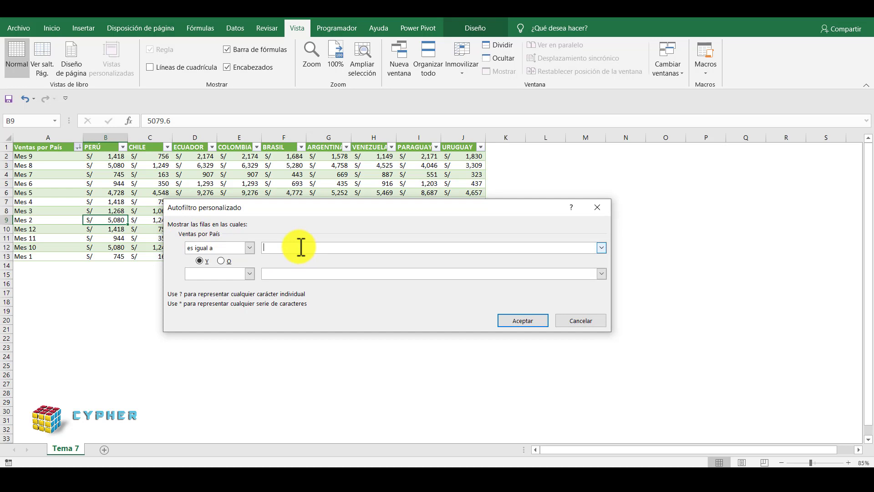
key("Caps_Lock")
type("M")
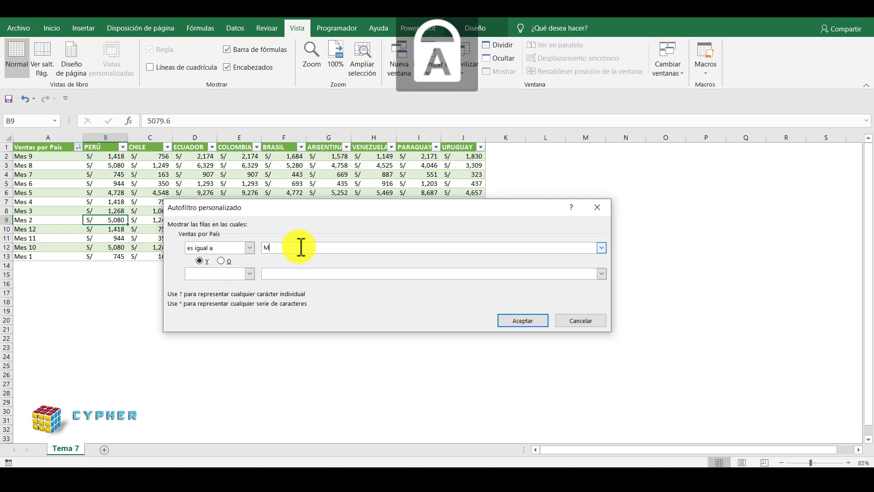
key("Caps_Lock")
type("es 12")
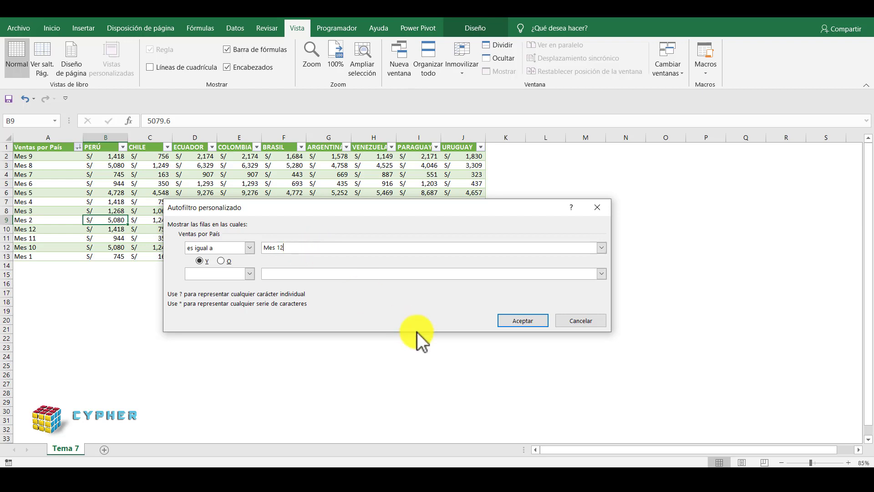
left_click(523, 322)
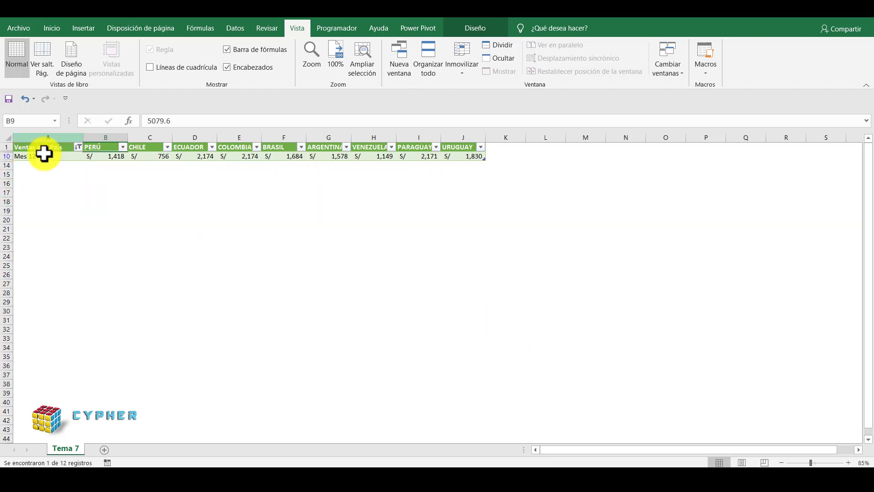
left_click_drag(32, 157, 446, 156)
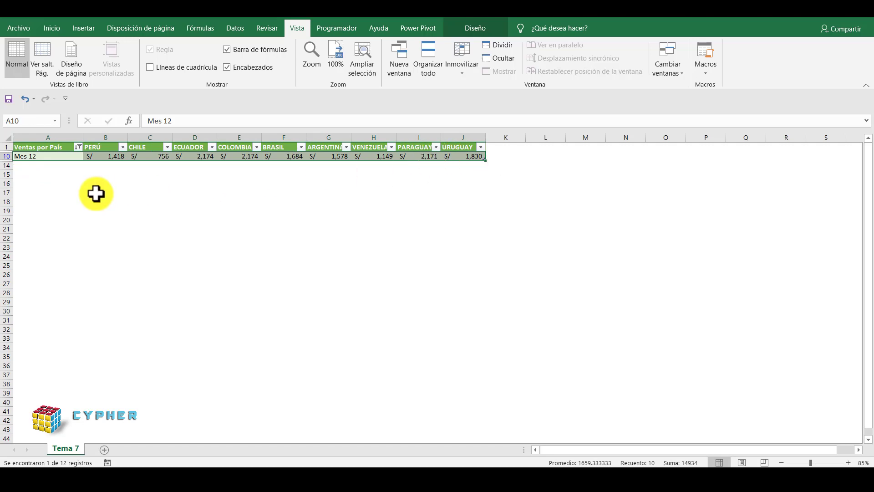
Step: Clear the filter from the Ventas por País column and select cell A5
left_click(78, 146)
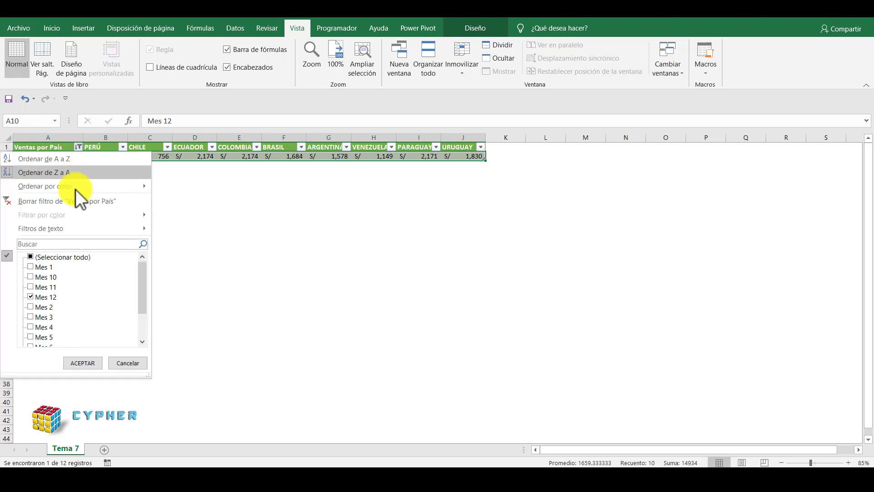
left_click(78, 200)
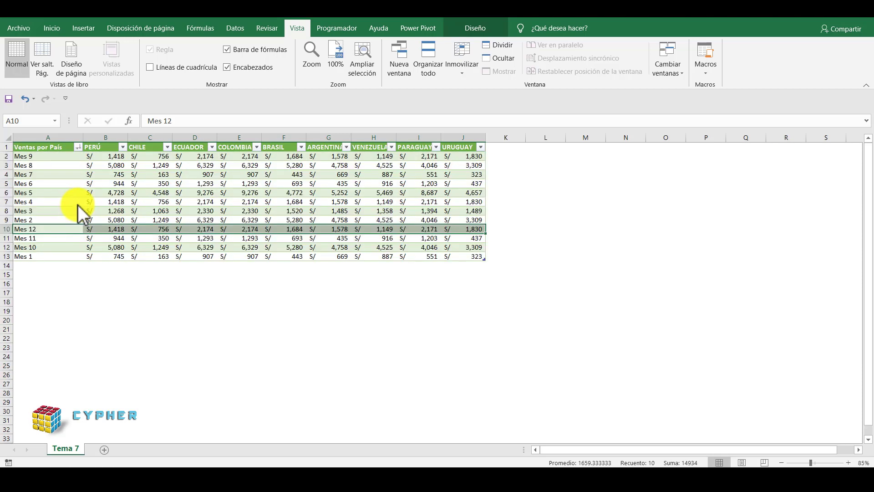
left_click(65, 183)
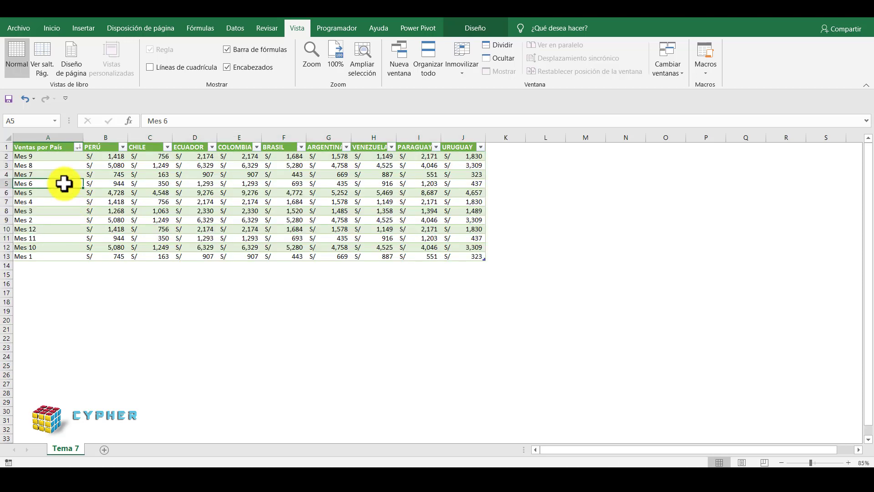
left_click(80, 147)
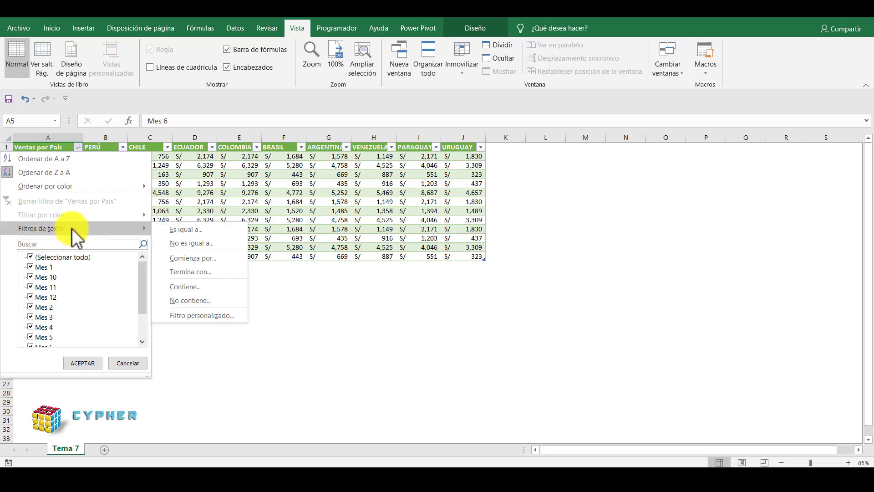
left_click(186, 211)
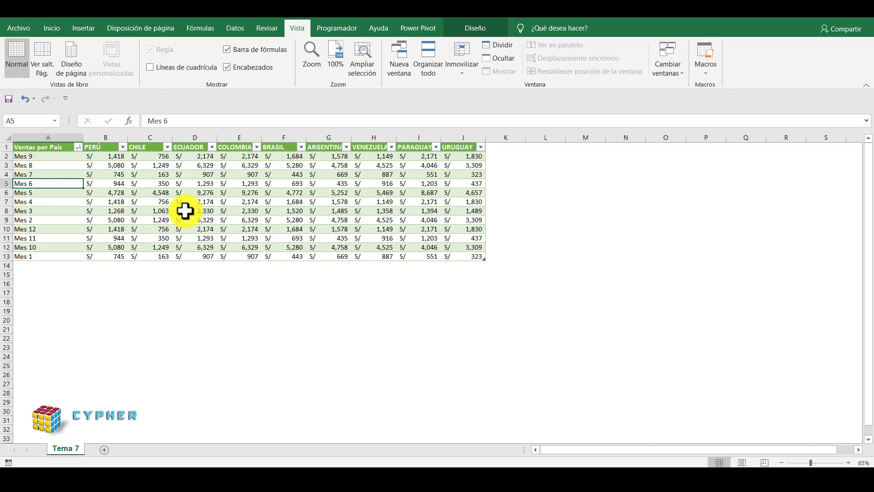
Step: Add a new table column beside URUGUAY by entering the header TOTAL in K1
left_click(505, 146)
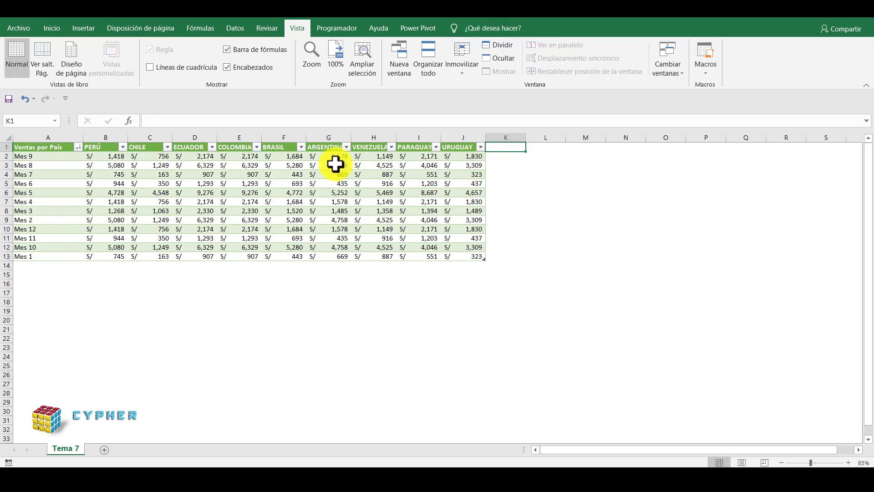
type("Tota")
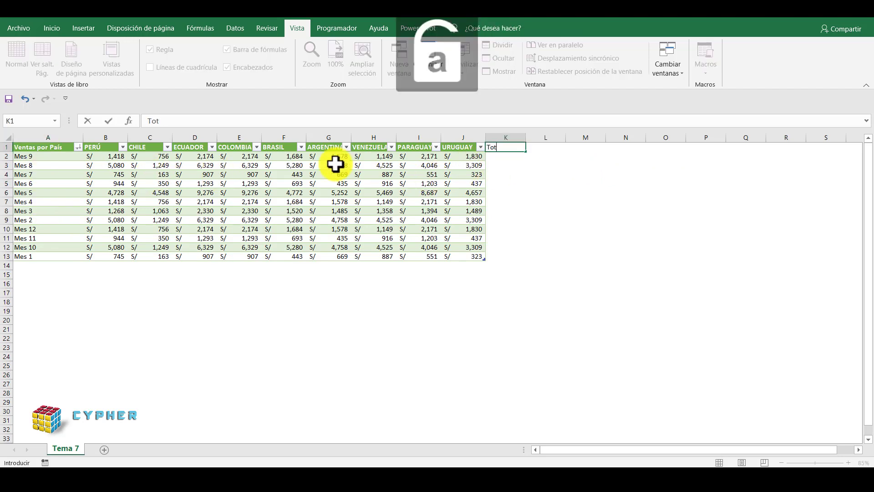
key("BackSpace")
key("BackSpace")
key("BackSpace")
key("Caps_Lock")
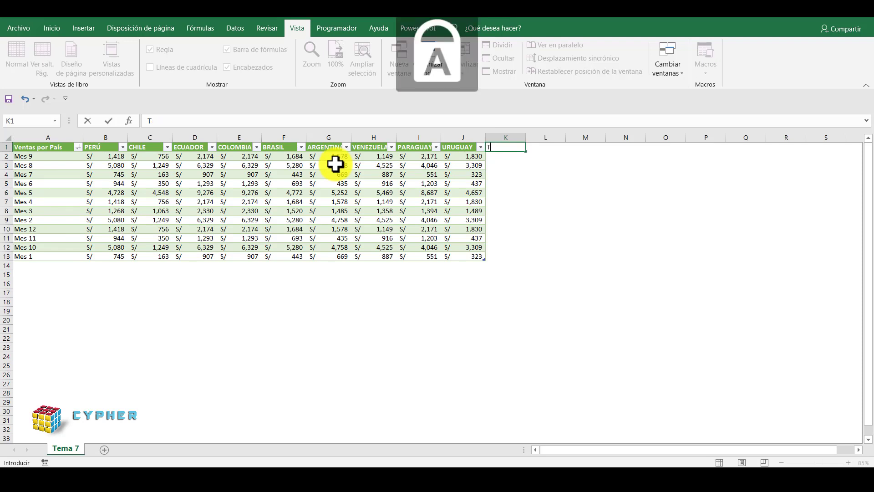
type("OTAL")
key("Return")
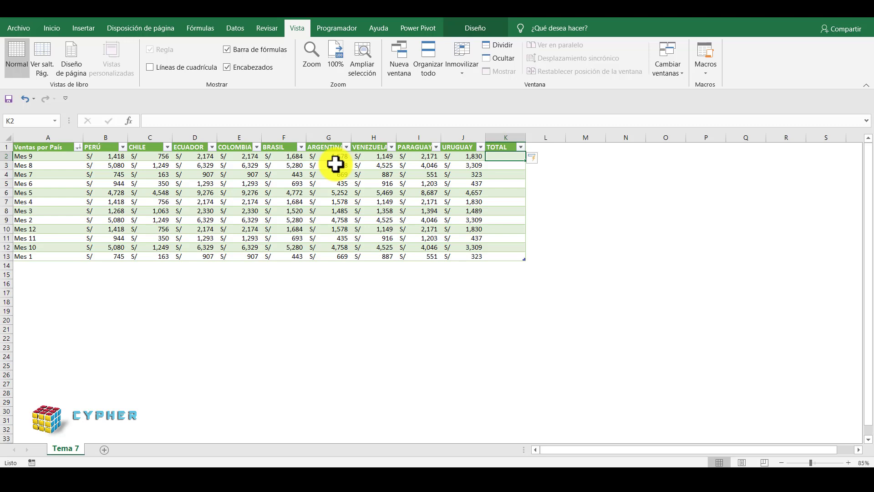
Step: Enter =SUMA(Tabla2[@[PERÚ]:[URUGUAY]]) in K2 to calculate the TOTAL column from the country sales
type("=")
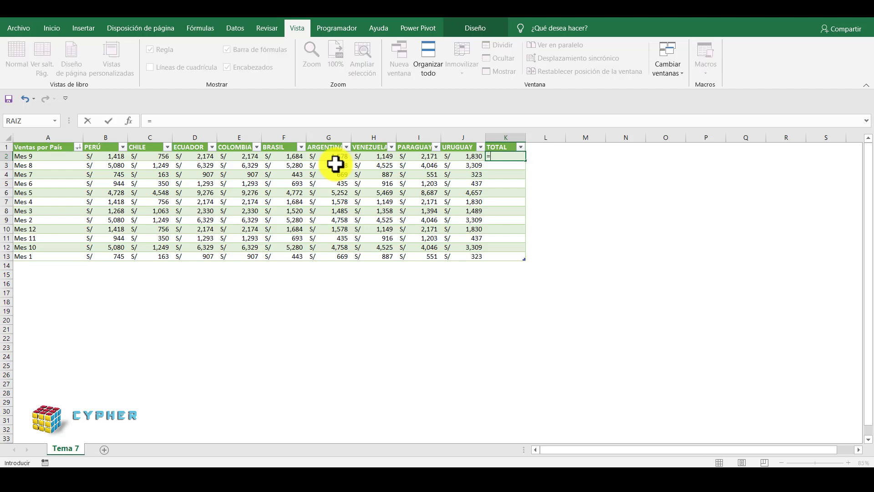
type("SUM")
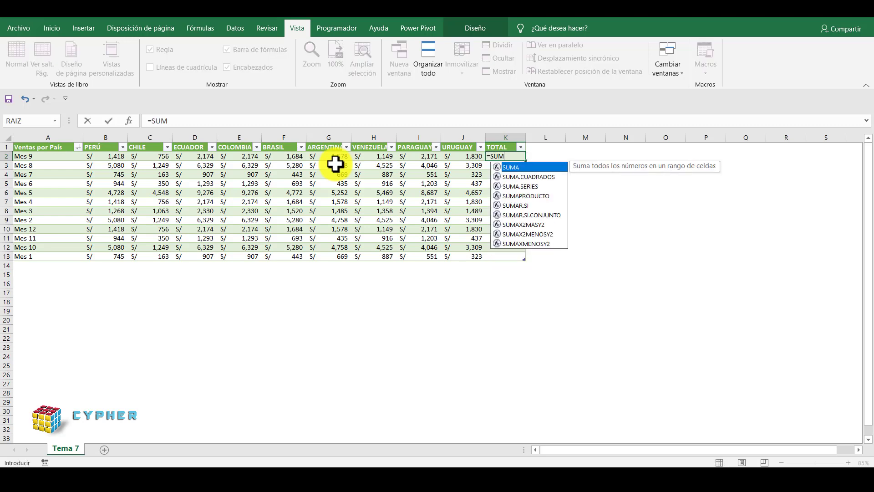
double_click(524, 168)
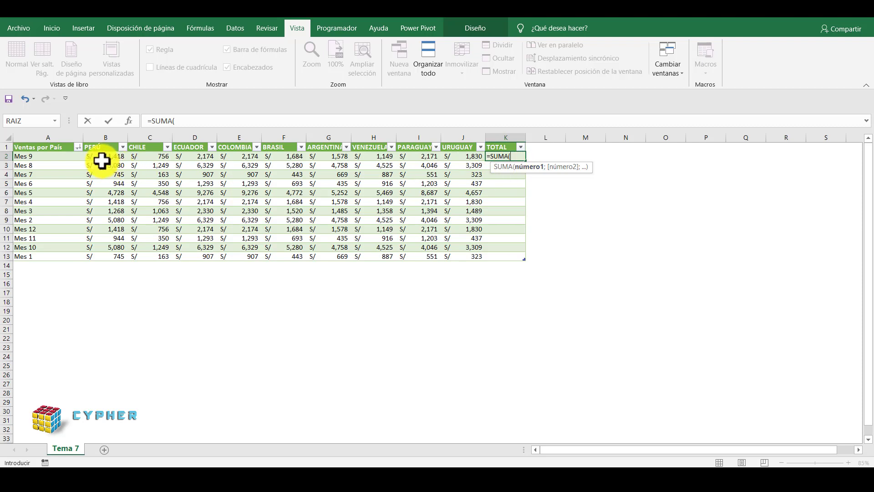
left_click_drag(101, 156, 470, 154)
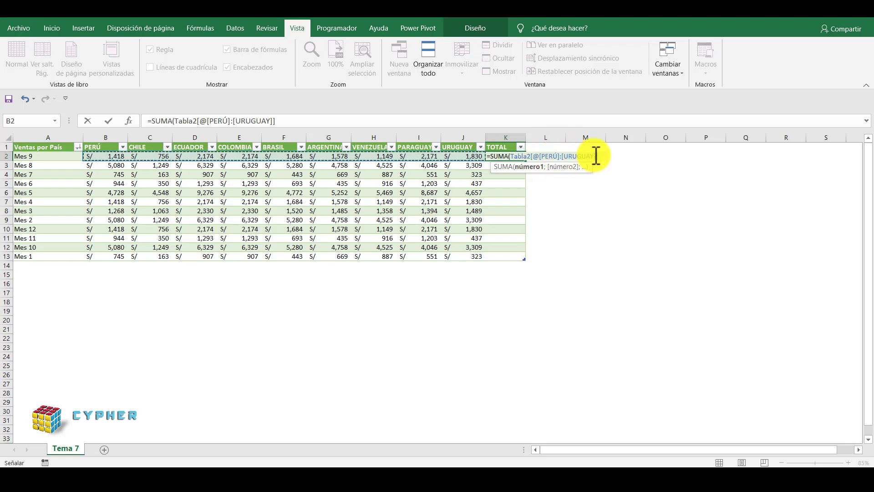
type(")")
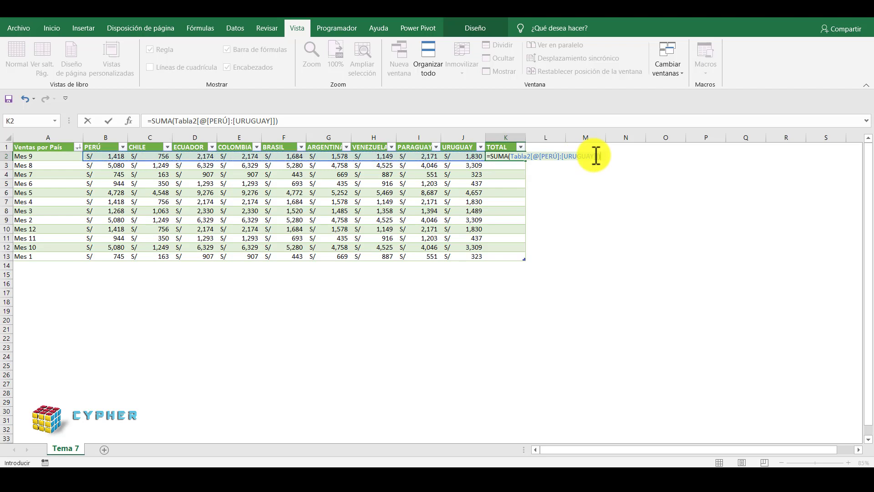
key("Return")
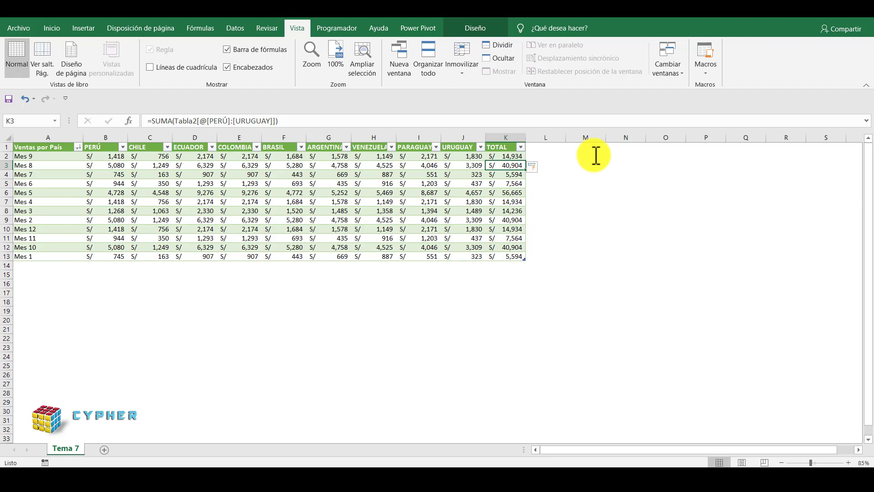
Step: Add a new row below the table's last month by entering the label TOTAL in A14
left_click(43, 265)
type("T")
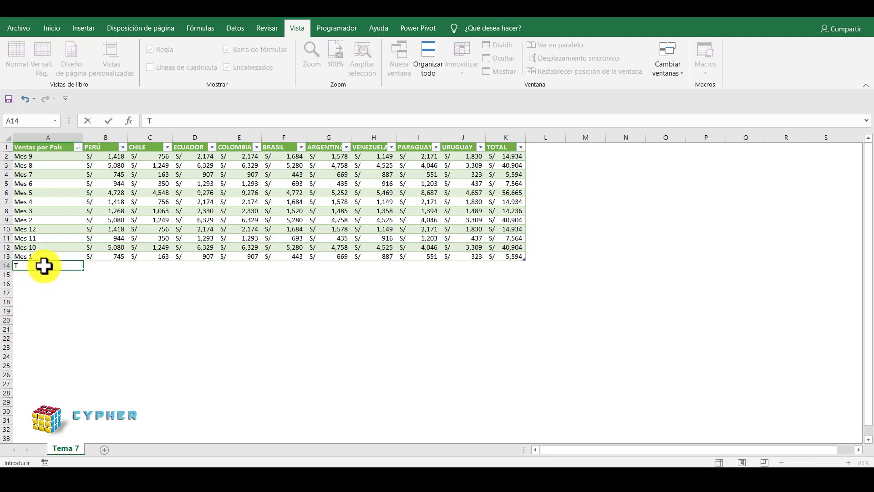
type("OTAL")
key("Return")
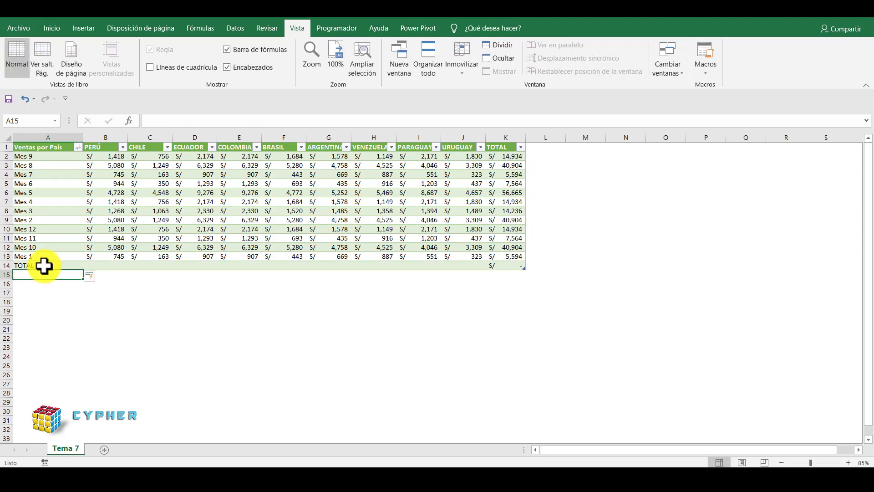
key("Up")
key("Up")
key("Down")
key("Right")
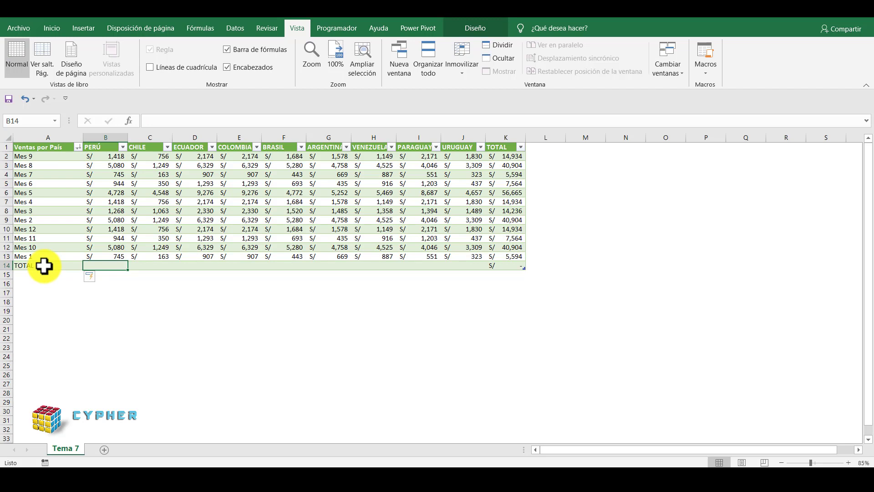
key("Down")
key("Left")
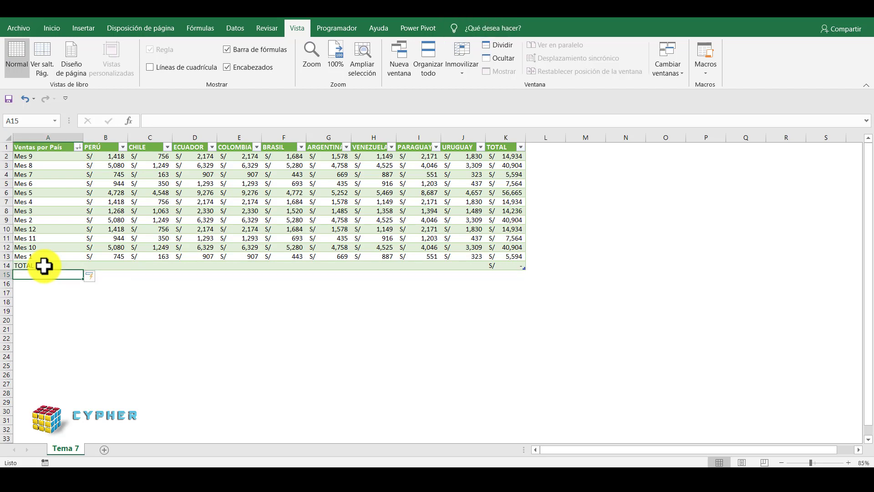
key("Up")
key("Down")
key("Up")
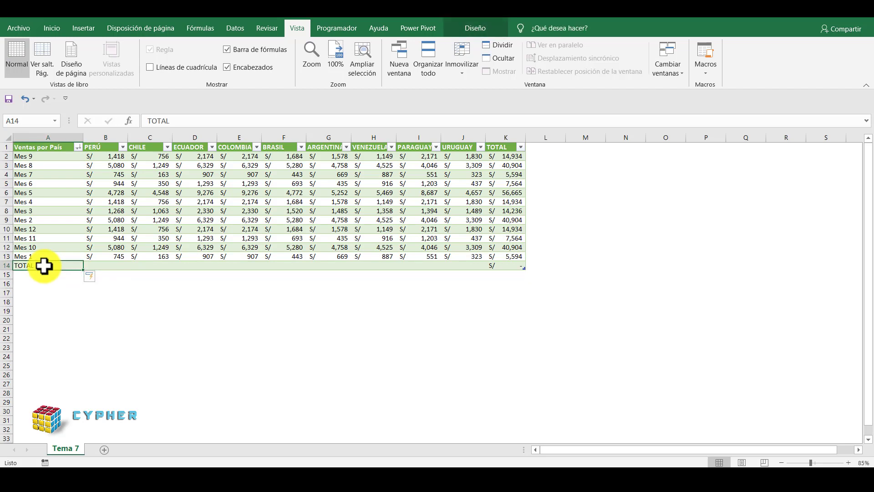
Step: Enter =SUBTOTALES(9;B2:B13) in B14 to sum the PERÚ sales in the TOTAL row
key("Right")
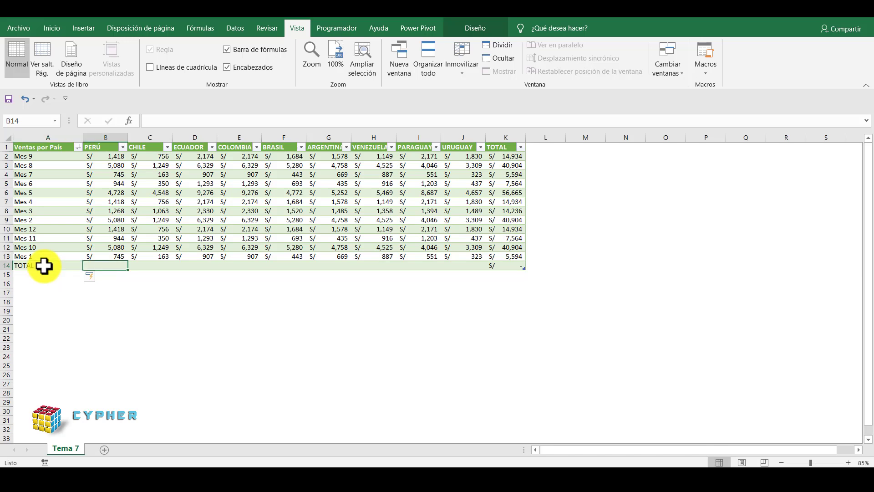
type("=SUB")
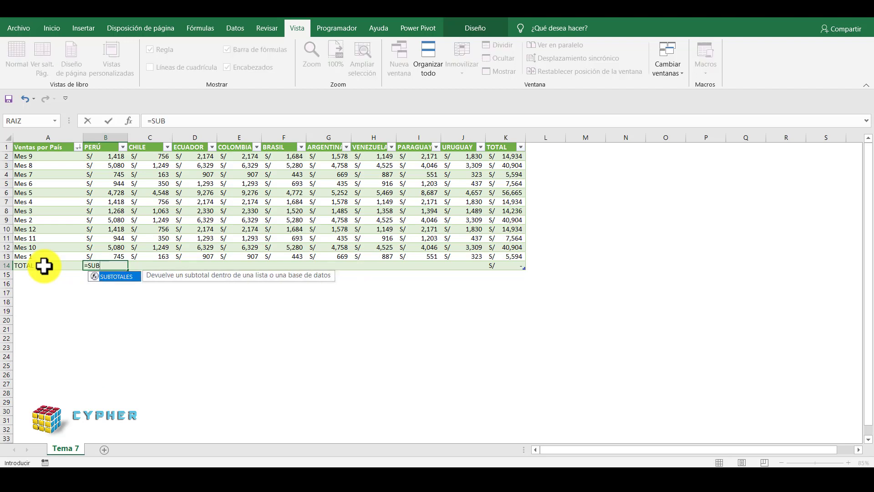
double_click(135, 274)
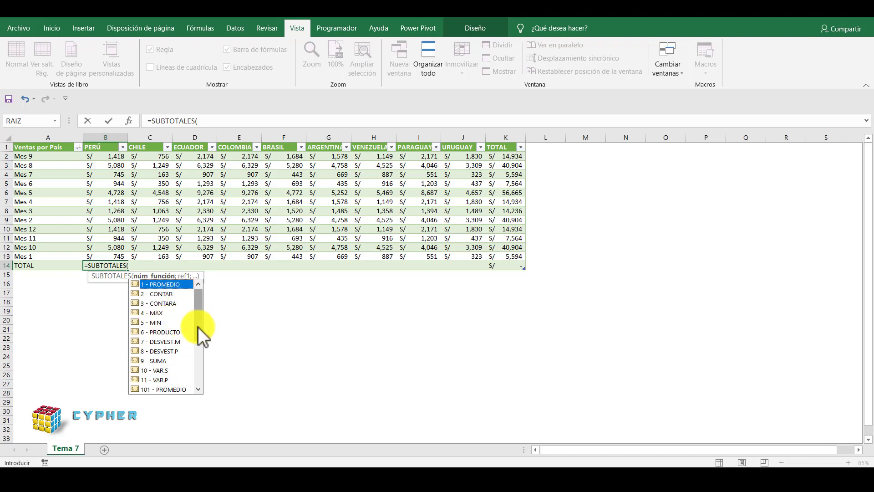
scroll(198, 326, "down", 1)
scroll(196, 337, "down", 3)
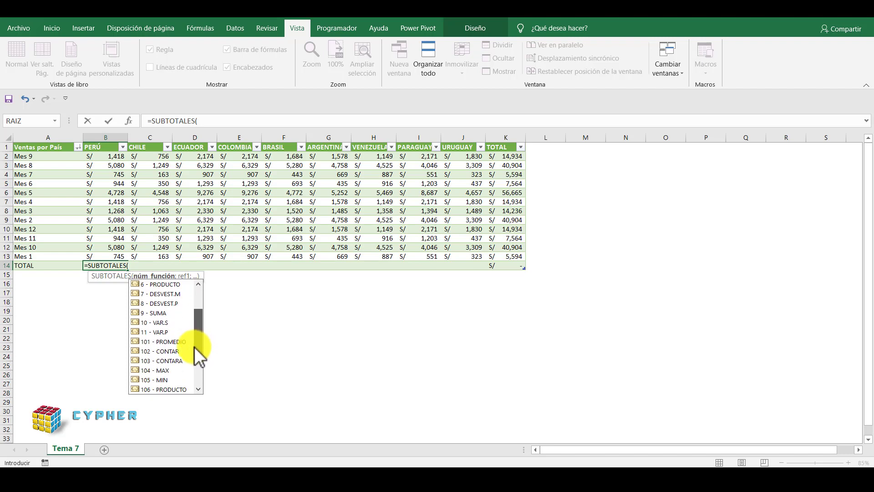
scroll(193, 348, "down", 2)
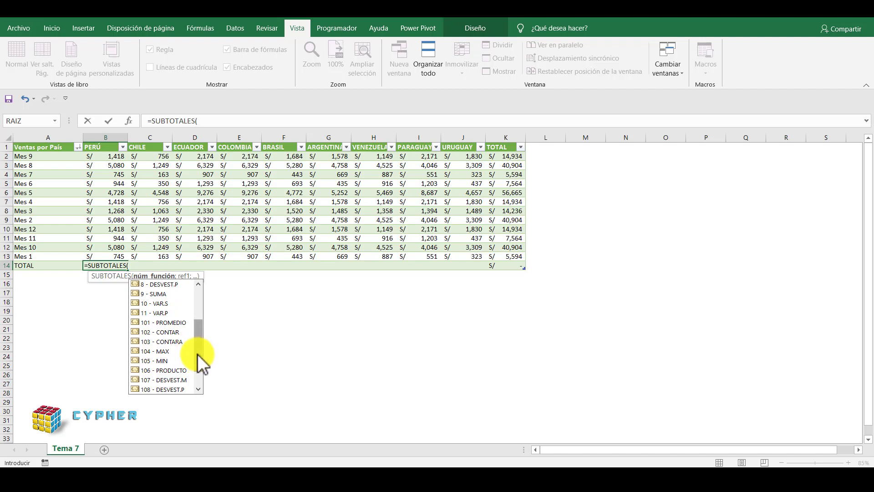
scroll(198, 355, "up", 2)
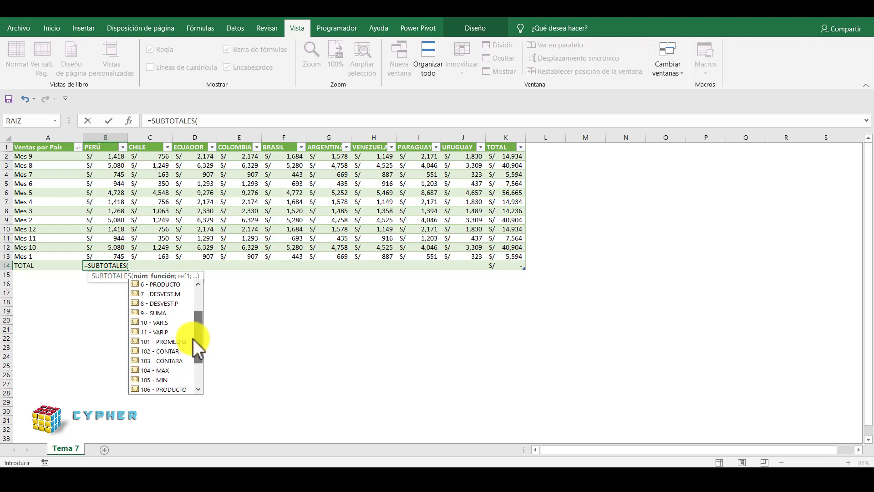
double_click(158, 313)
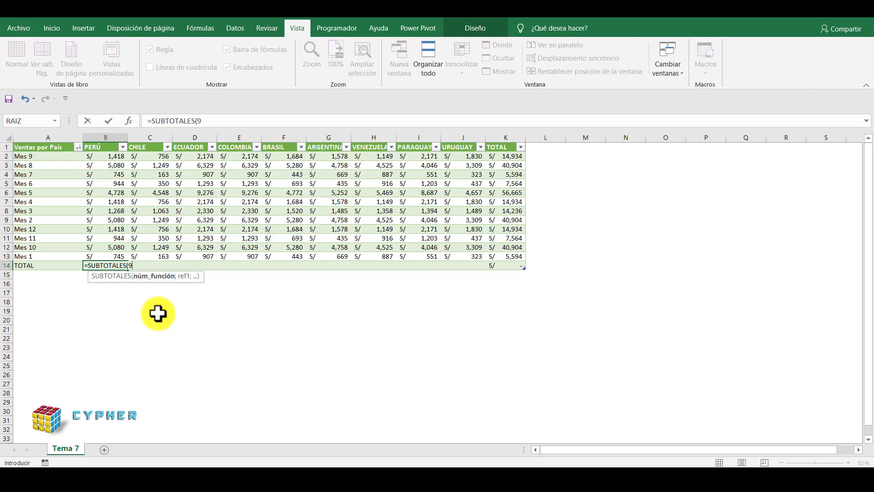
type(";")
left_click(103, 157)
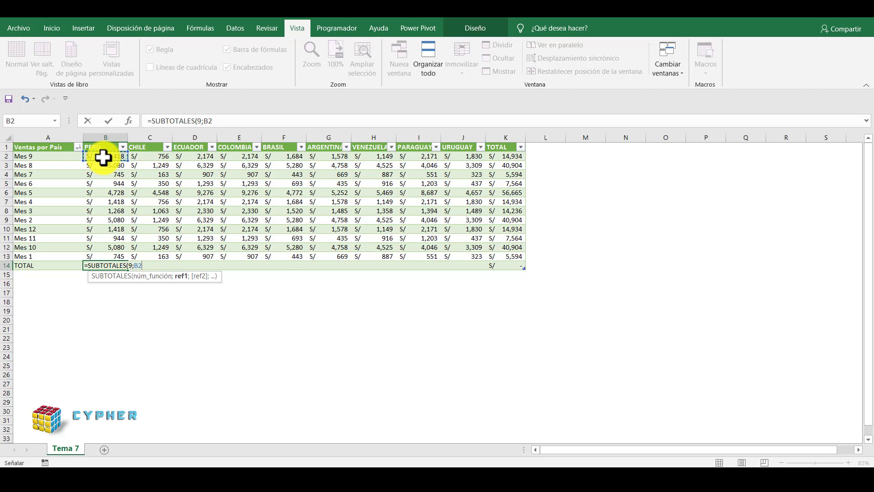
left_click_drag(103, 157, 112, 260)
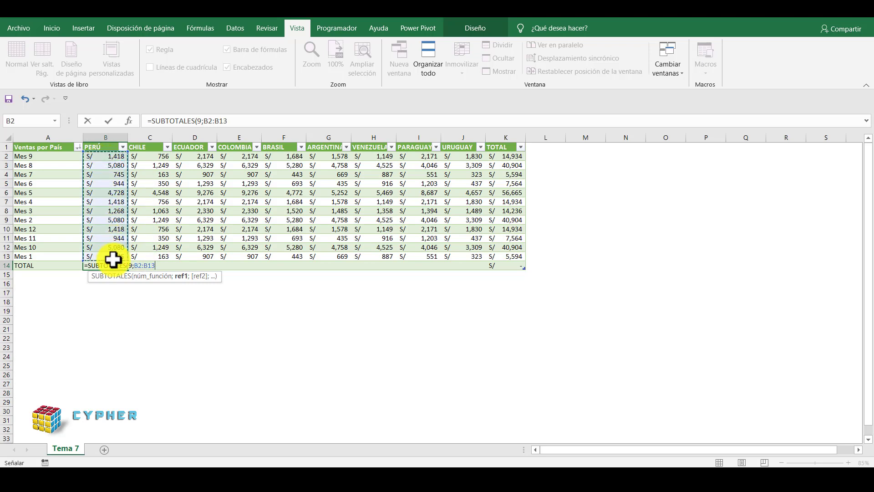
type(")")
key("Return")
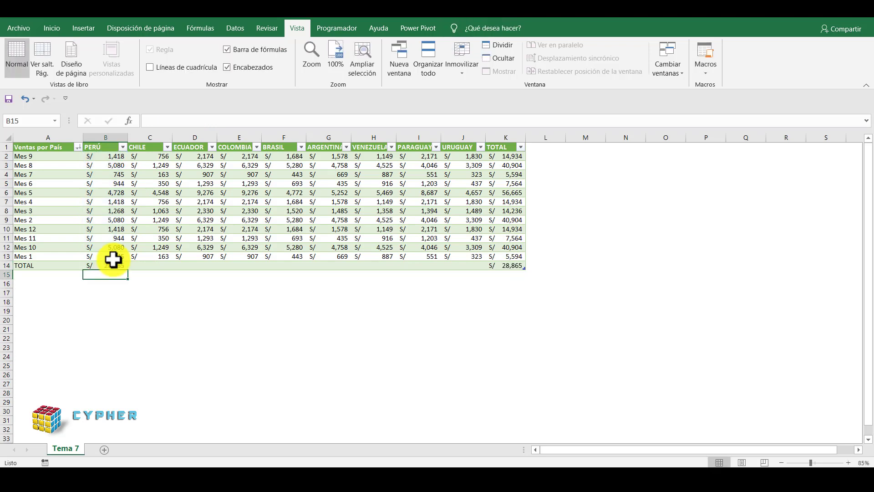
Step: Enter =SUBTOTALES(1;C2:C13) in C14 to average the CHILE sales in the TOTAL row
key("Up")
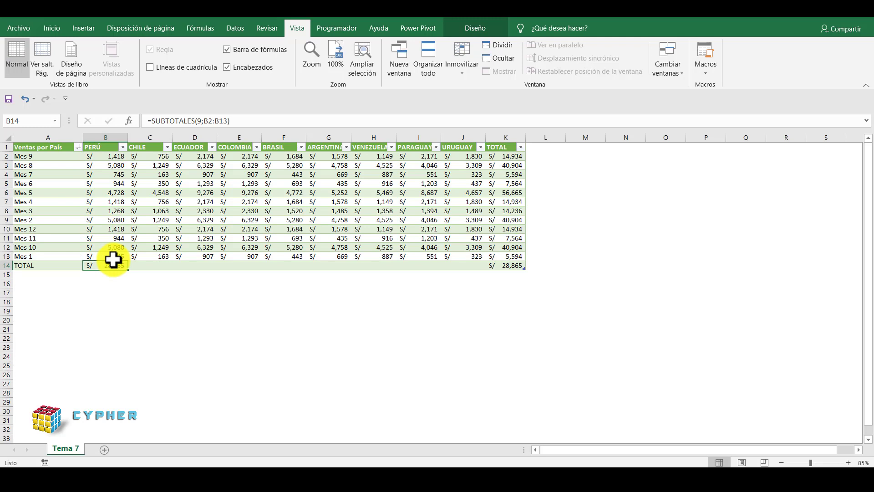
key("Right")
type("=SUB")
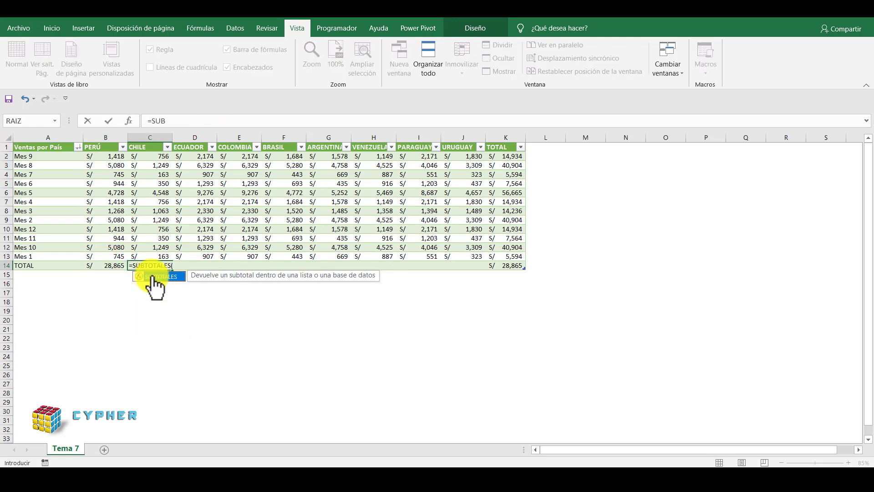
double_click(152, 276)
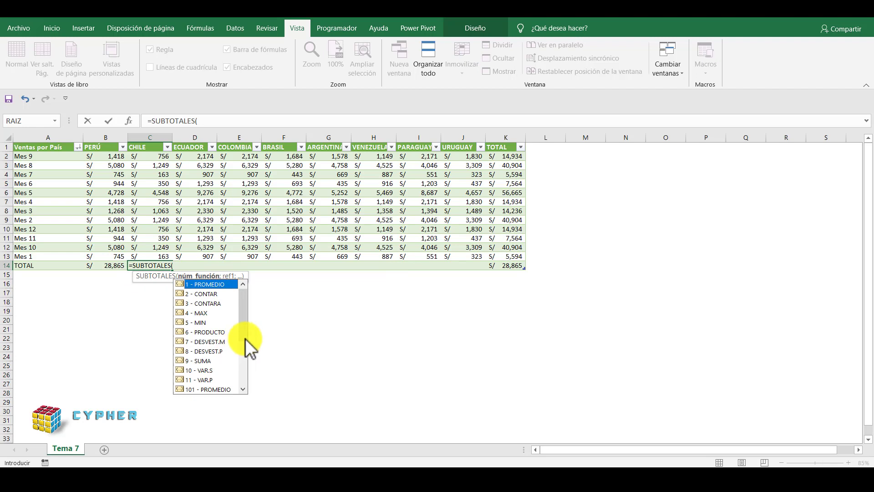
double_click(221, 285)
type(";")
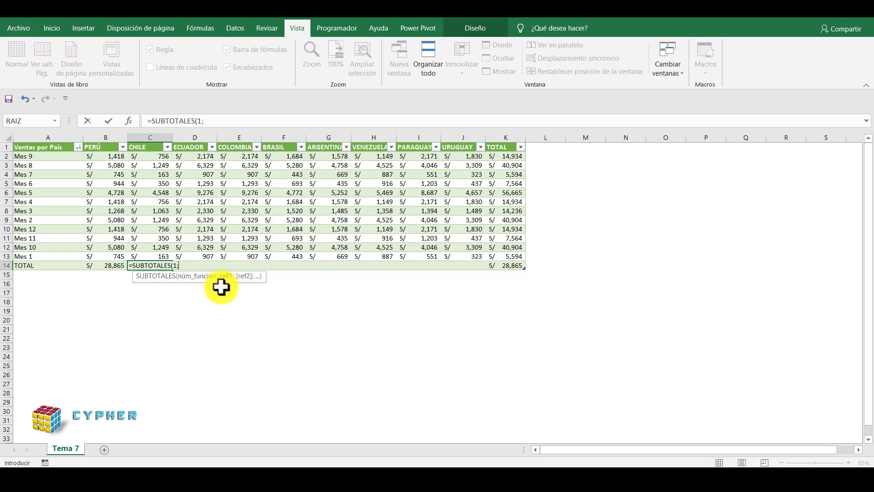
left_click_drag(150, 156, 162, 254)
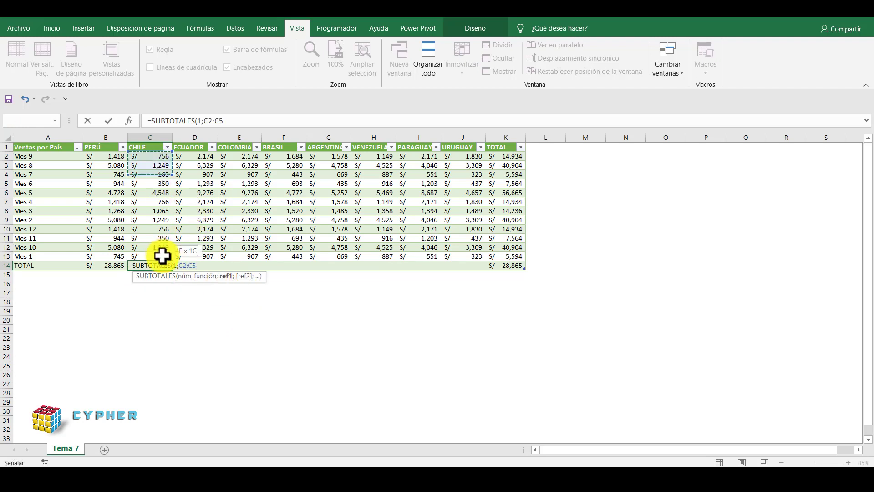
type(")")
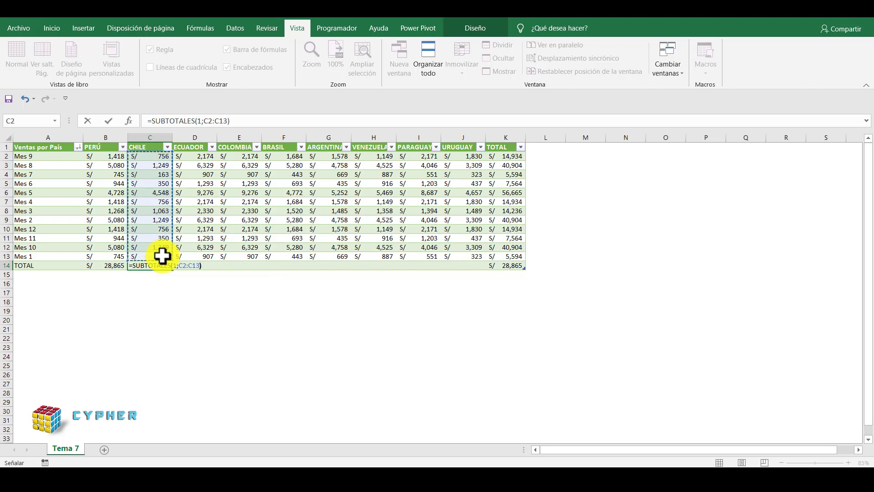
key("Return")
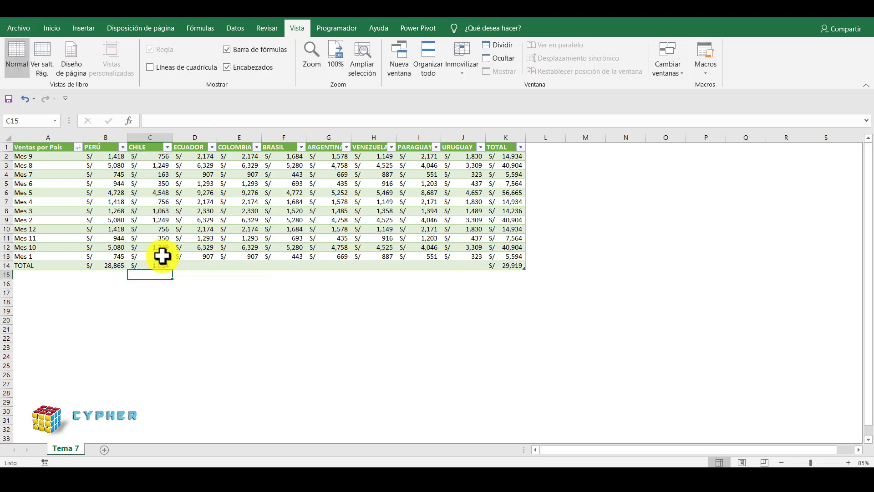
Step: Enter =SUBTOTALES(7;D2:D13) in D14 to calculate the sample standard deviation of the ECUADOR sales
key("Up")
key("Right")
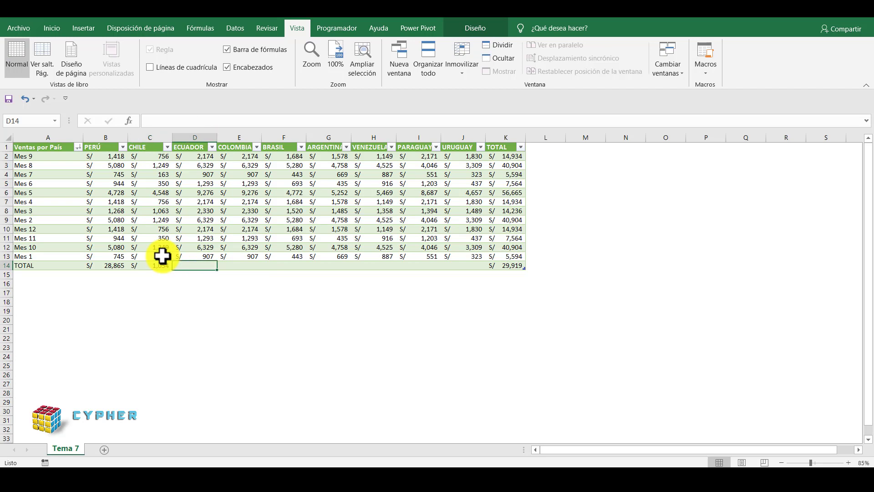
type("=")
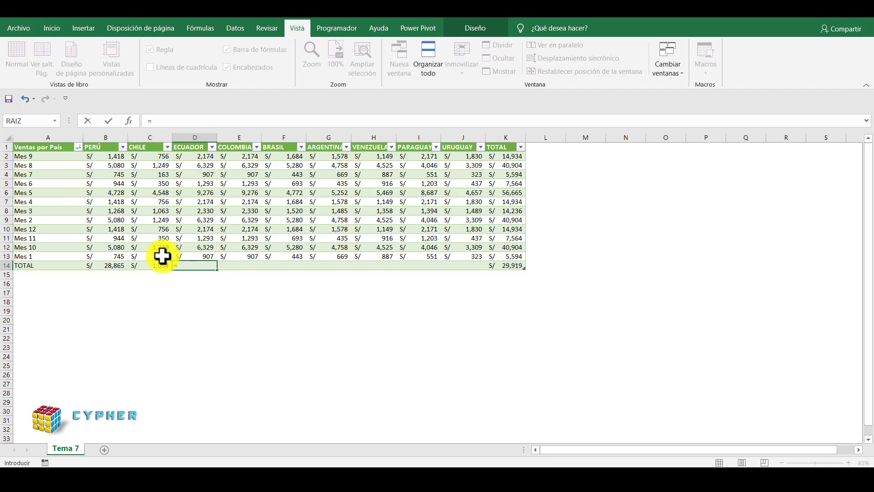
type("SUB")
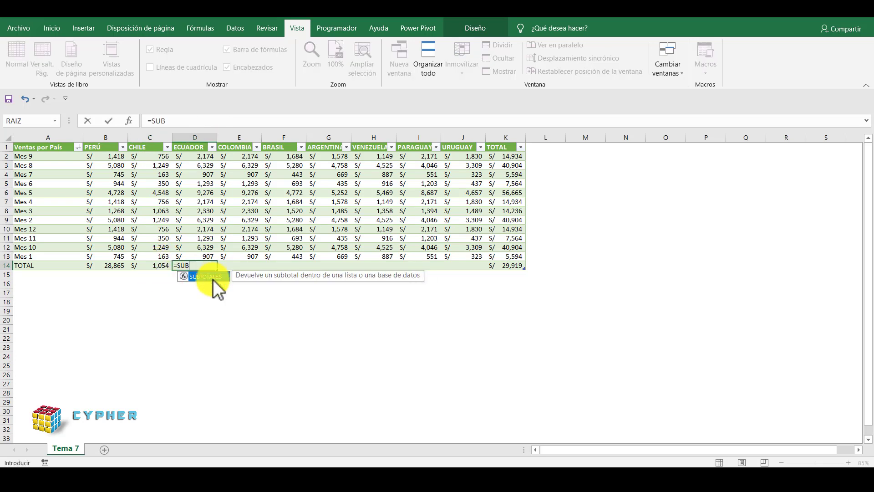
double_click(213, 278)
left_click_drag(287, 305, 269, 321)
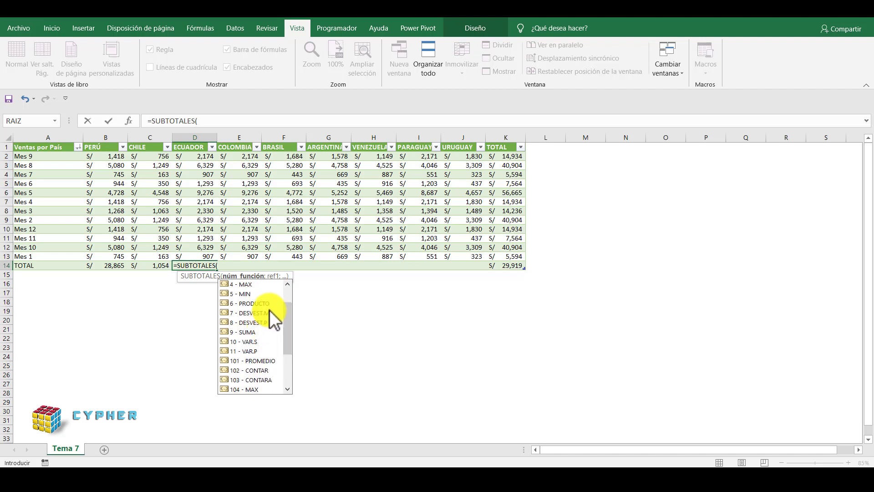
left_click(269, 315)
double_click(267, 314)
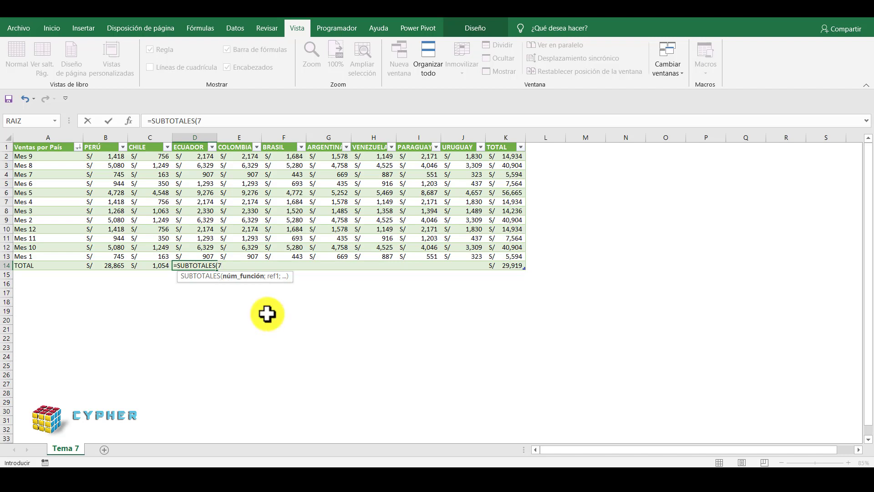
type(";")
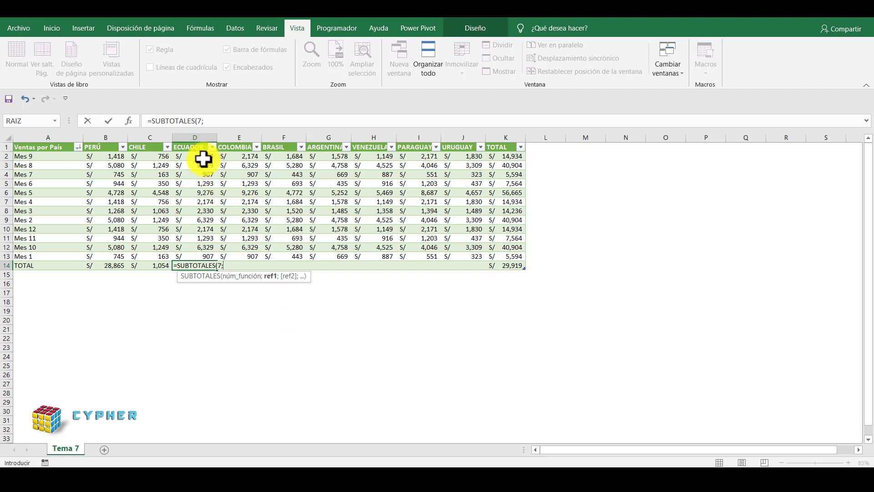
left_click_drag(202, 157, 200, 255)
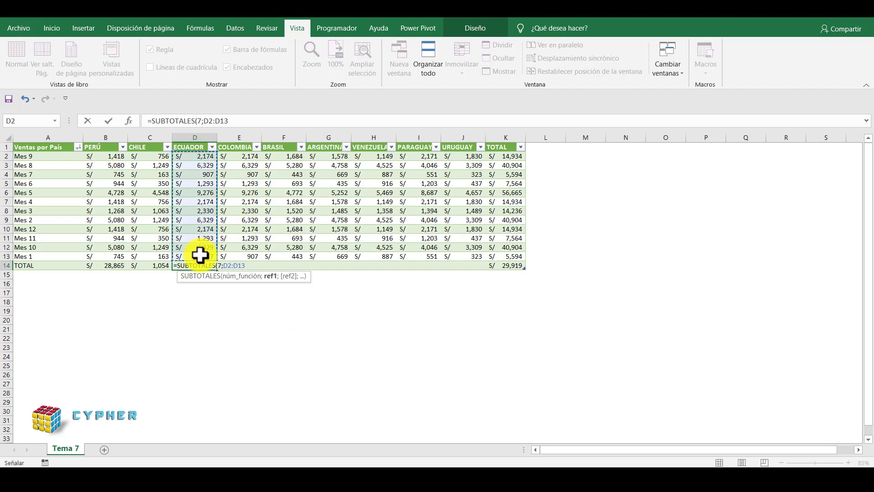
type(")")
key("Return")
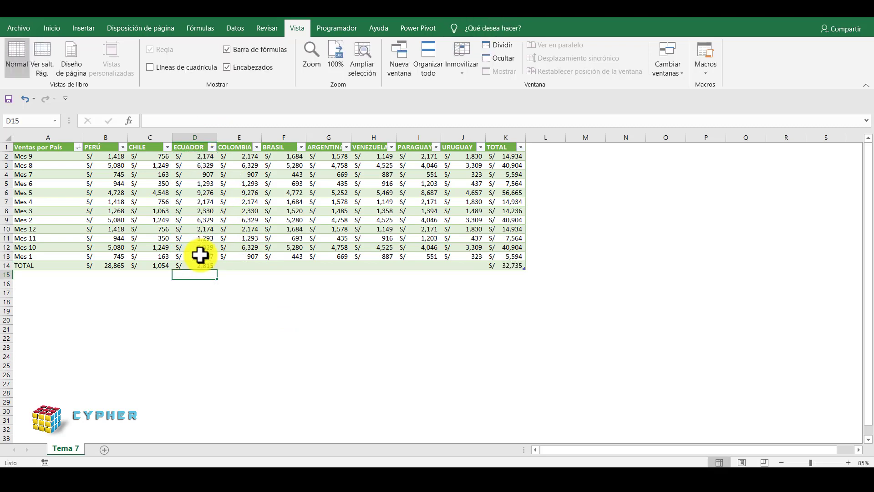
Step: Move the selection along the TOTAL row to cell I14 under PARAGUAY
key("Up")
key("Right")
key("Right")
key("Right")
key("Right")
key("Right")
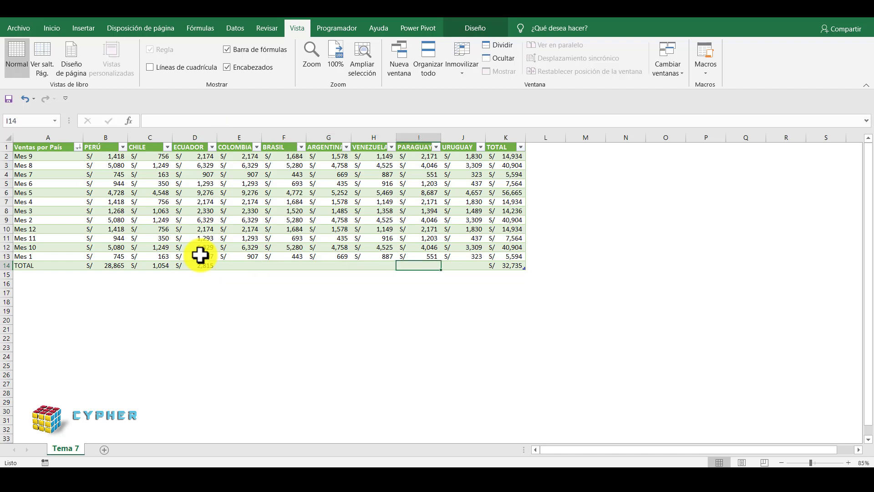